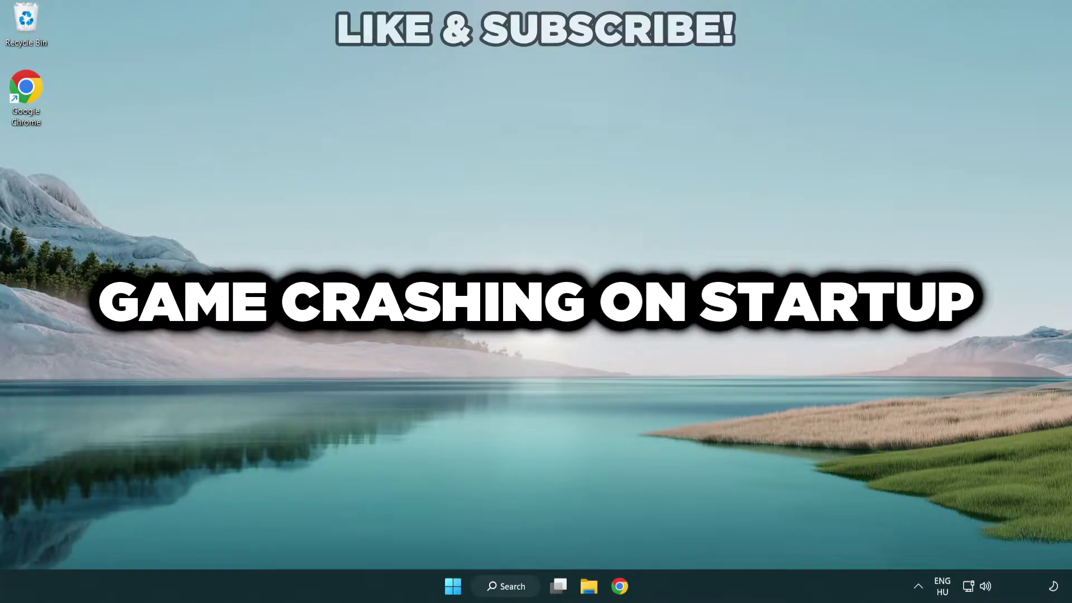
- Search Windows for "device manager", open Device Manager and move its window toward the middle of the desktop
click(510, 587)
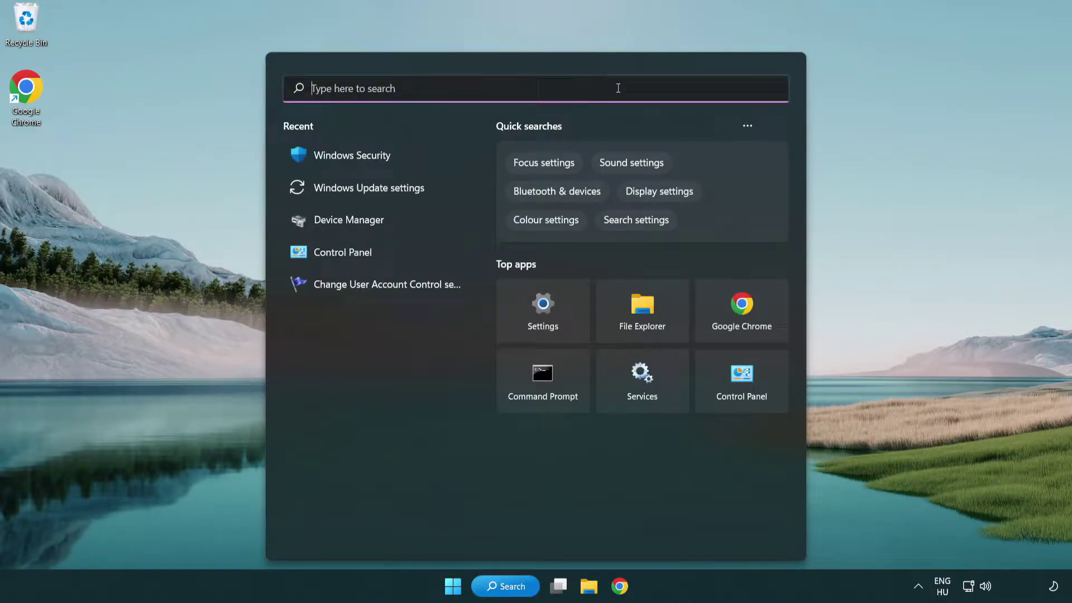
text(device m)
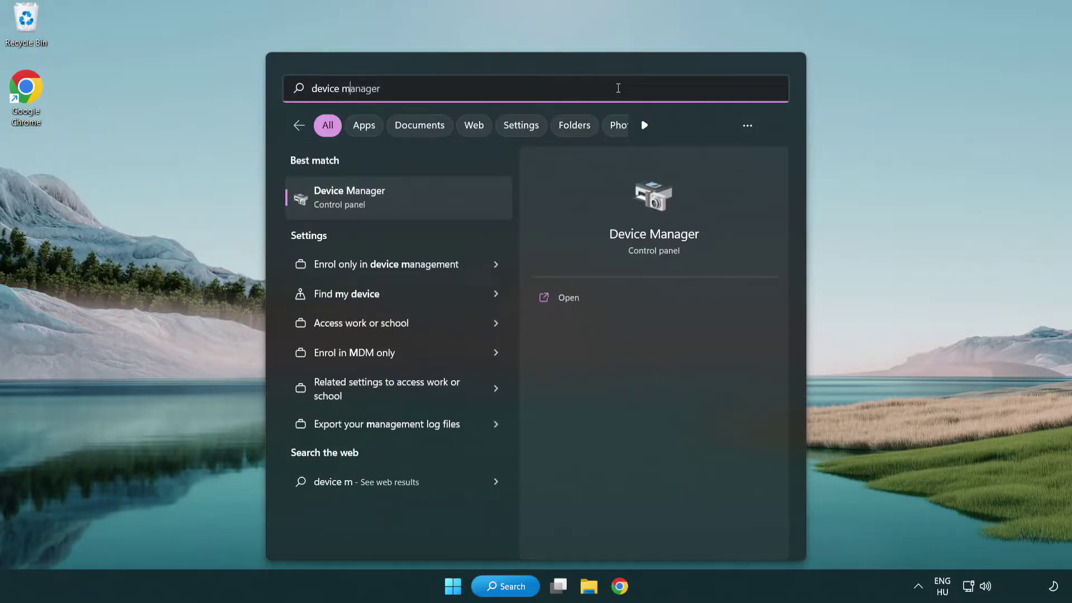
text(anager)
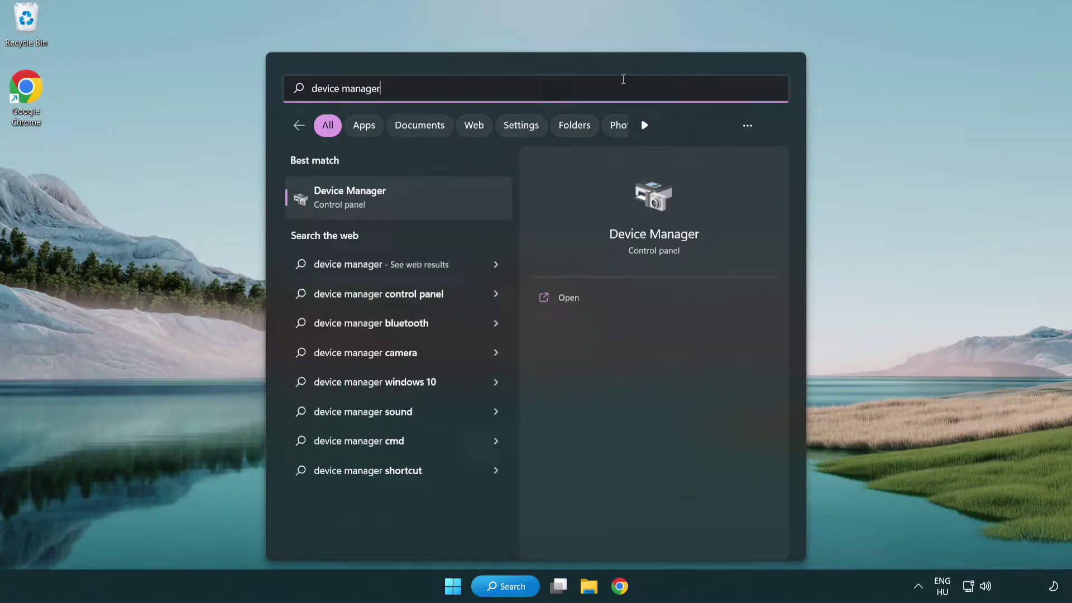
click(429, 206)
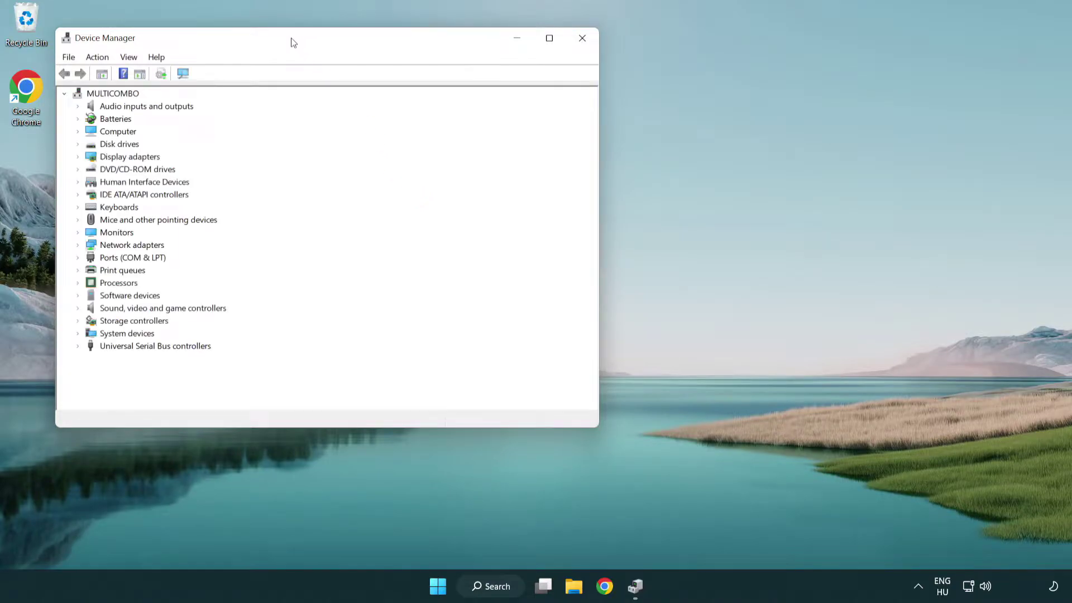
drag(292, 42, 471, 107)
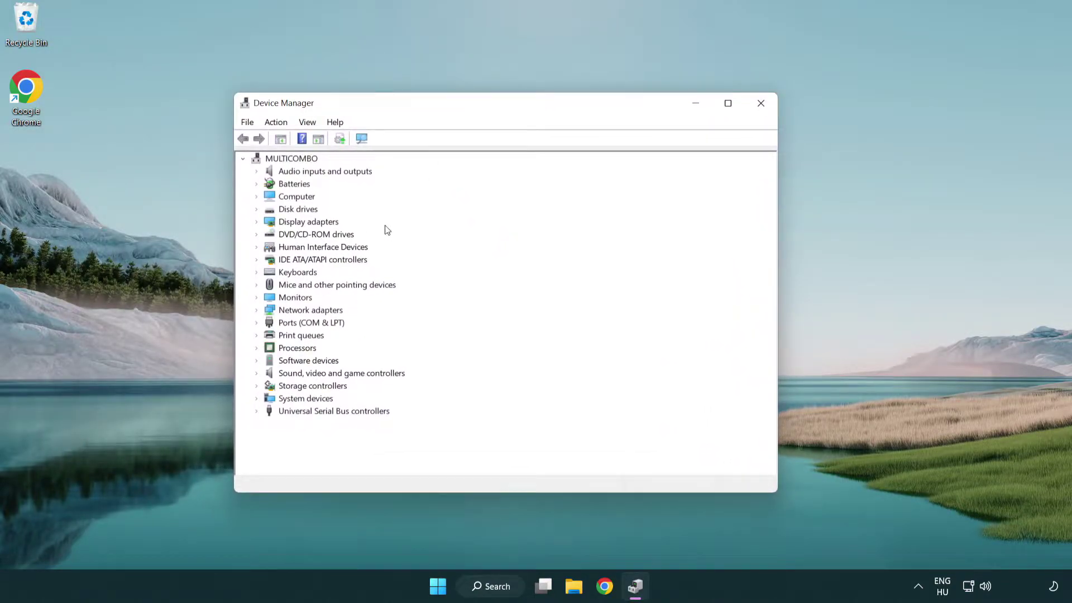
- Run an automatic driver update for the VMware SVGA 3D display adapter, then close the wizard and Device Manager
click(295, 225)
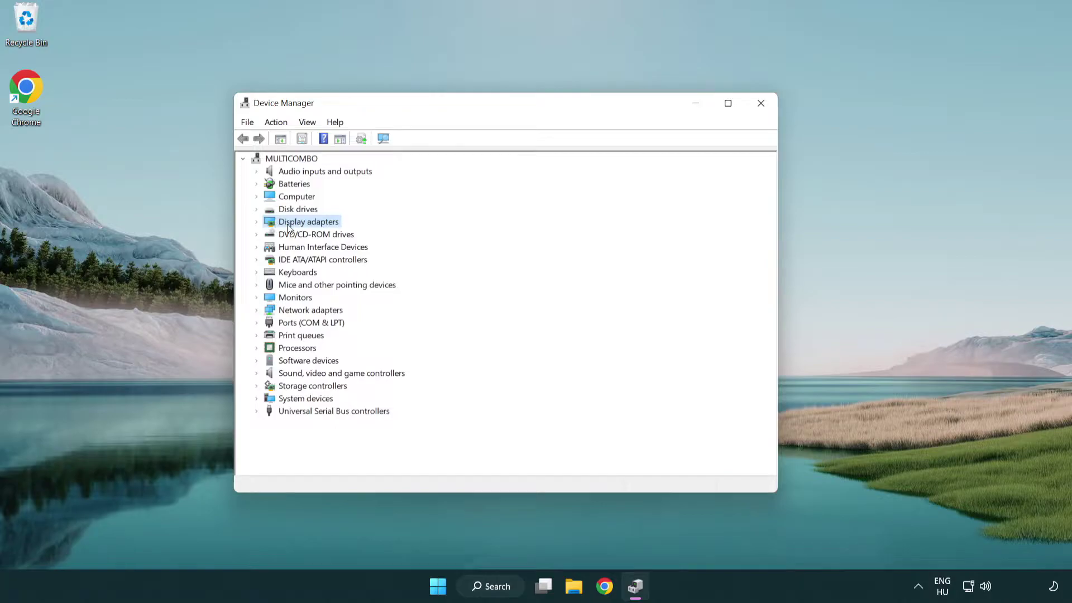
click(256, 222)
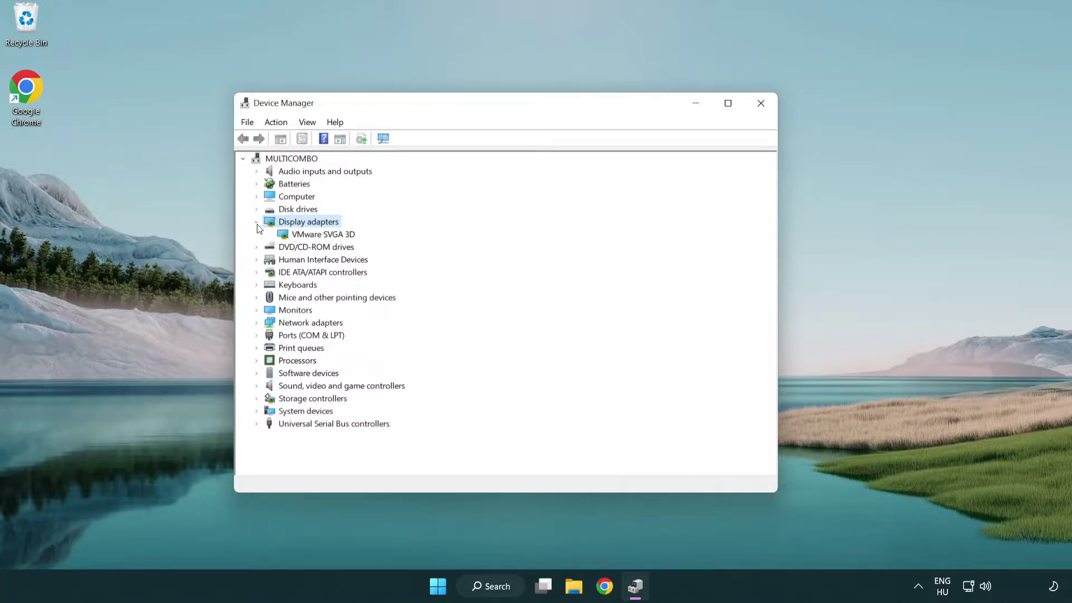
click(319, 235)
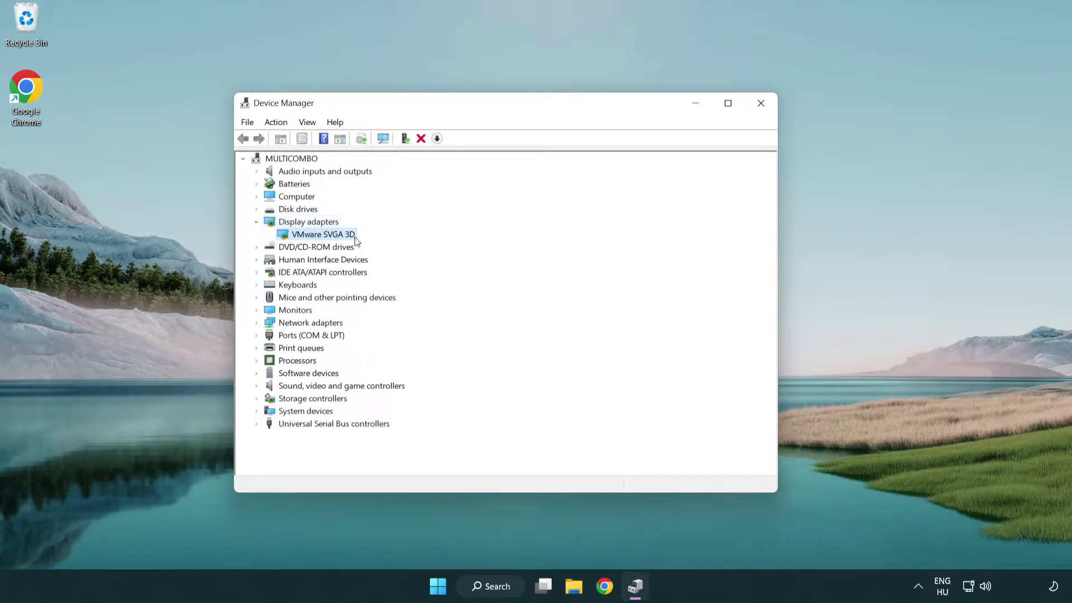
right_click(319, 235)
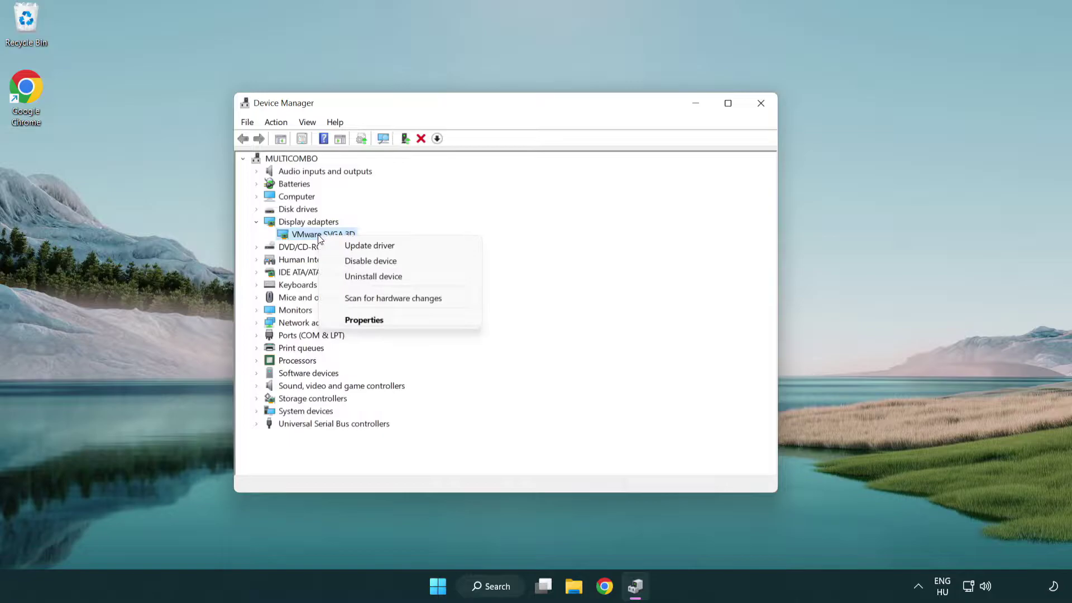
click(423, 247)
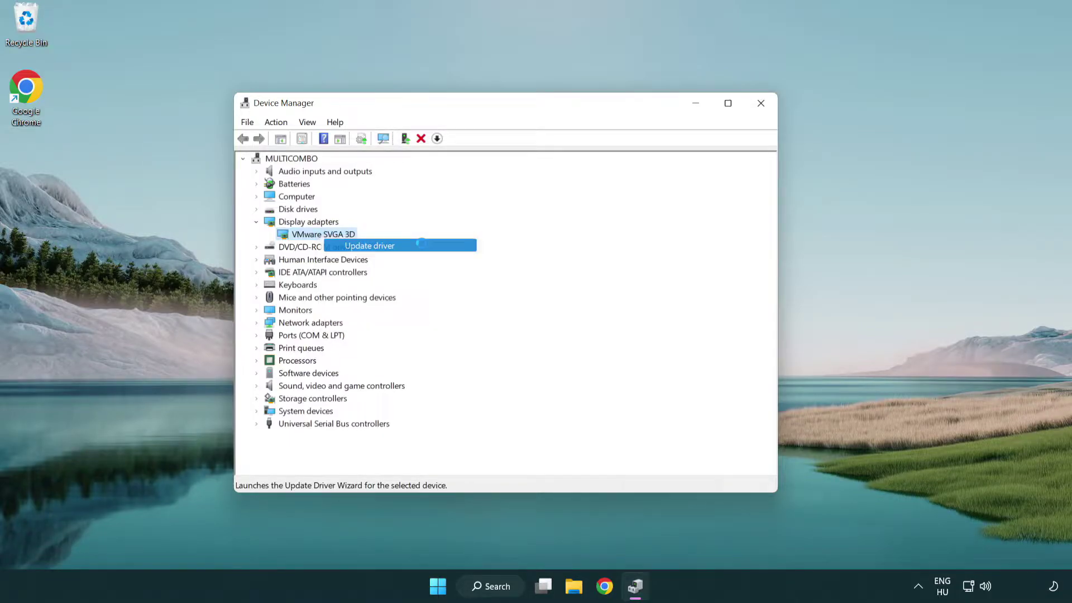
drag(442, 167, 463, 159)
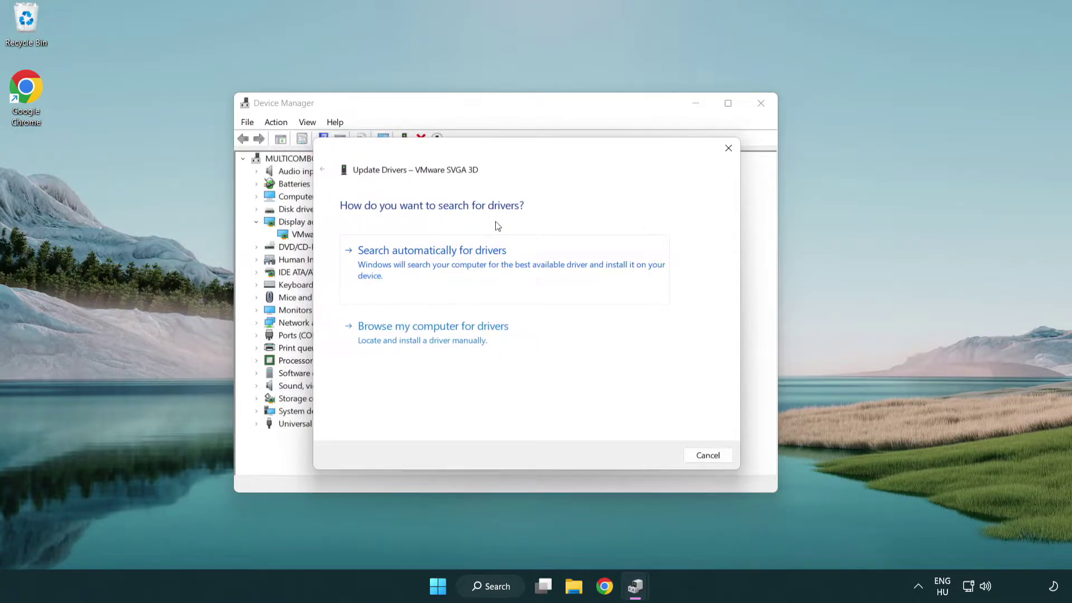
click(473, 262)
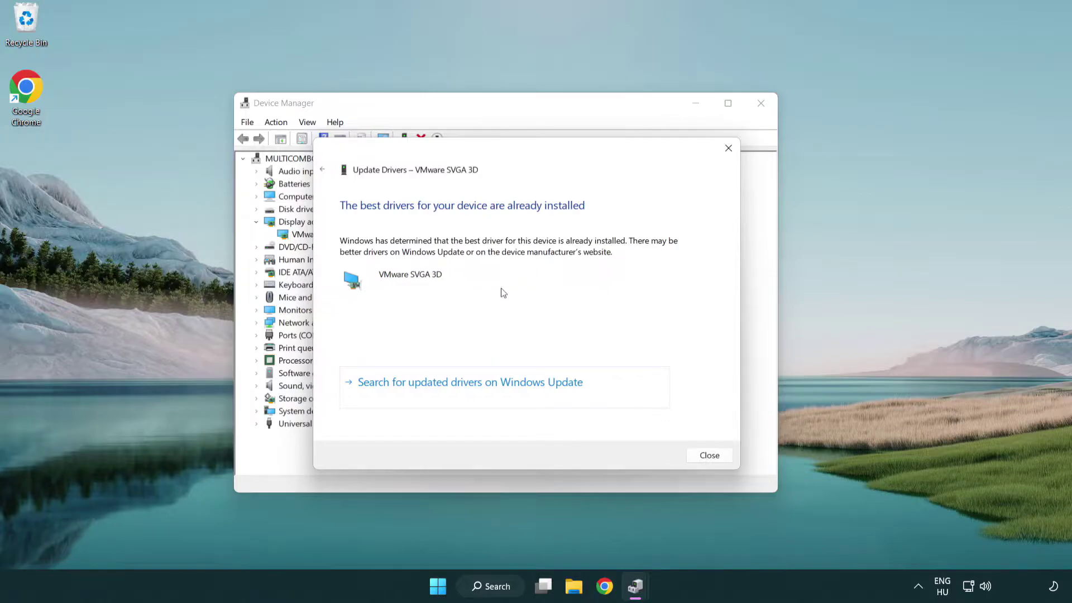
click(712, 458)
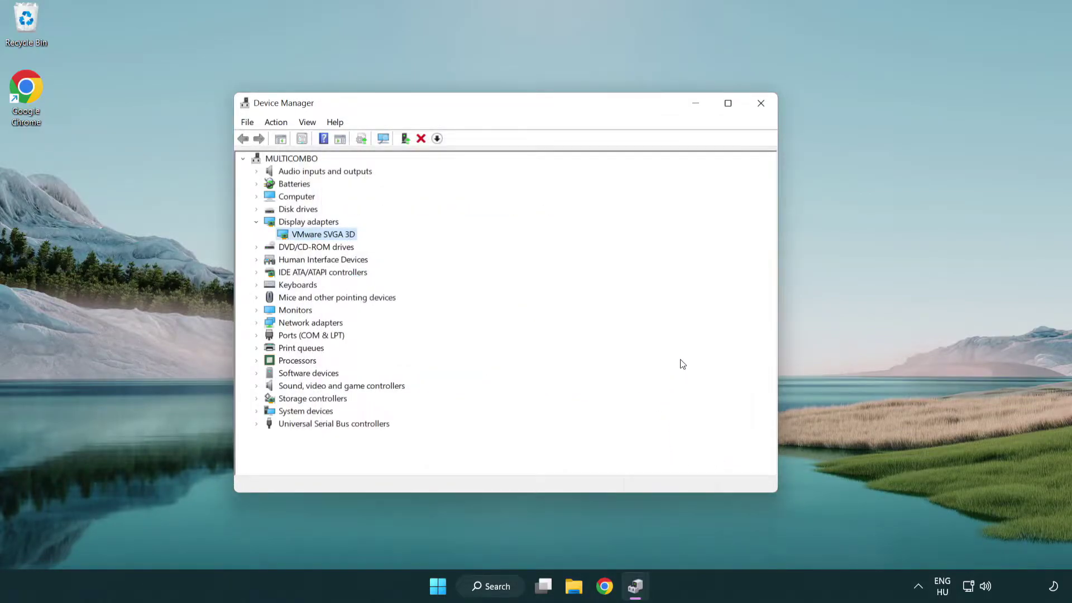
click(764, 107)
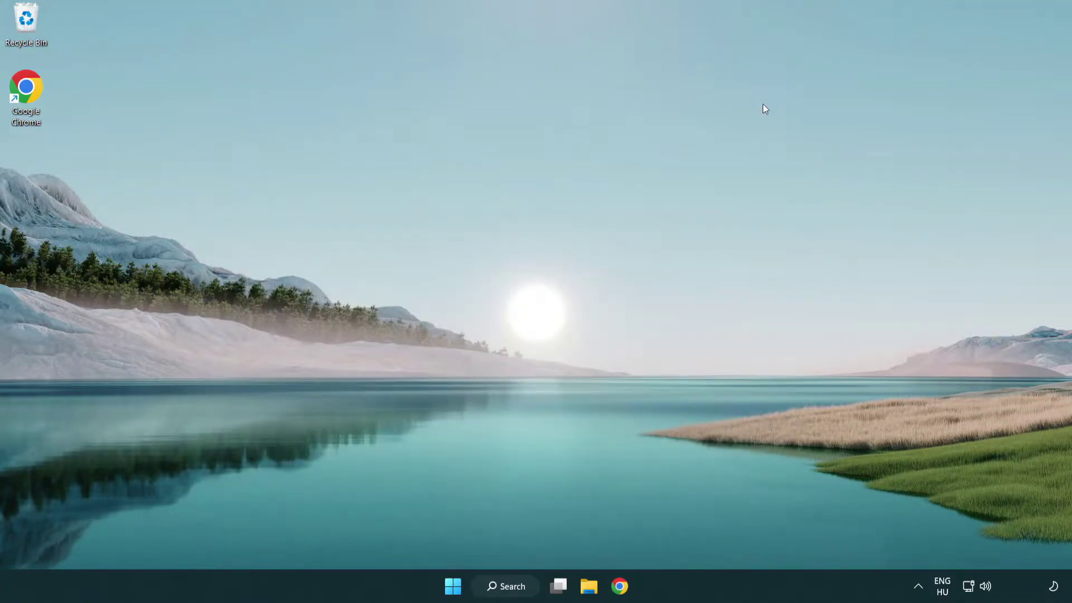
- Open the Windows Update settings, check for updates and close Settings
click(517, 588)
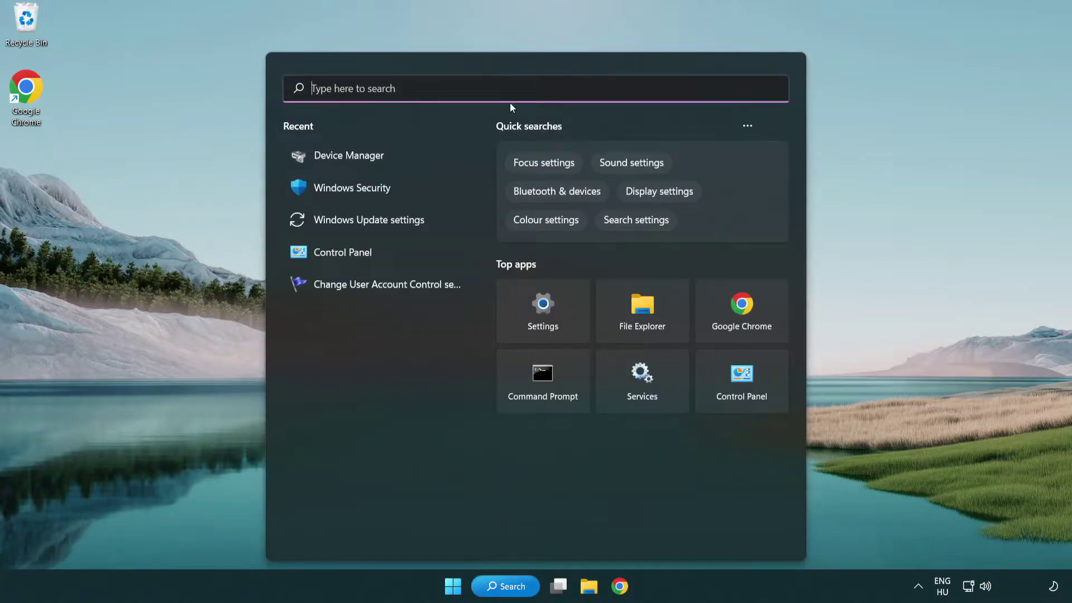
text(update)
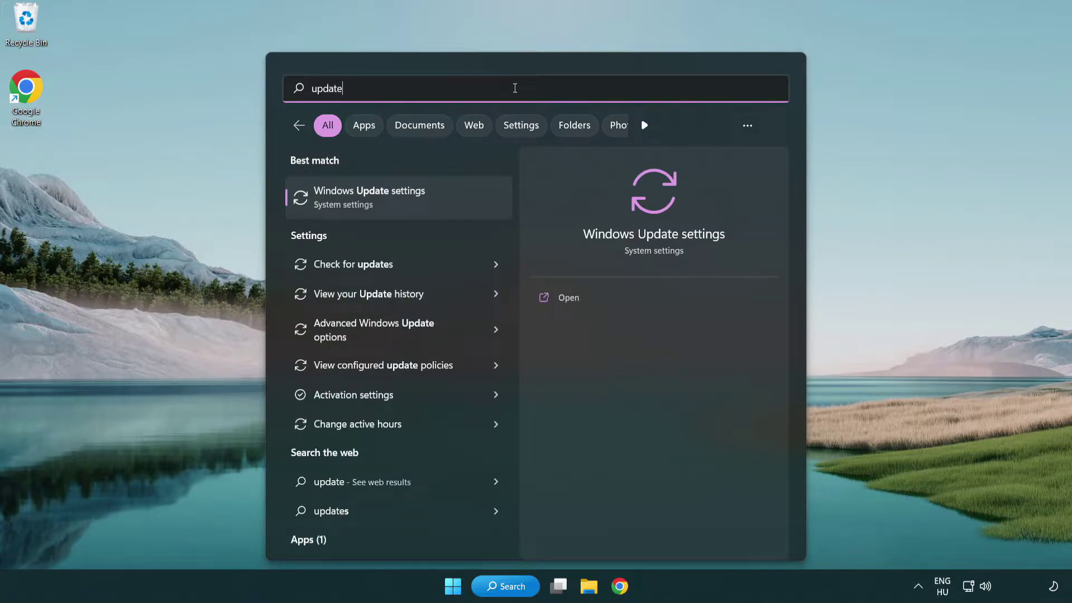
click(418, 205)
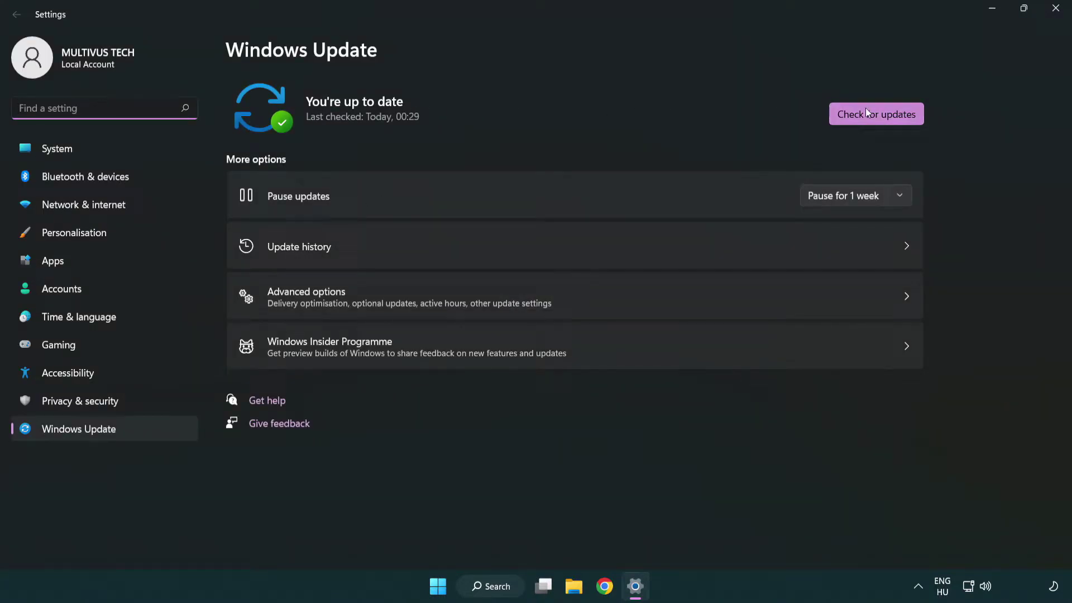
click(898, 119)
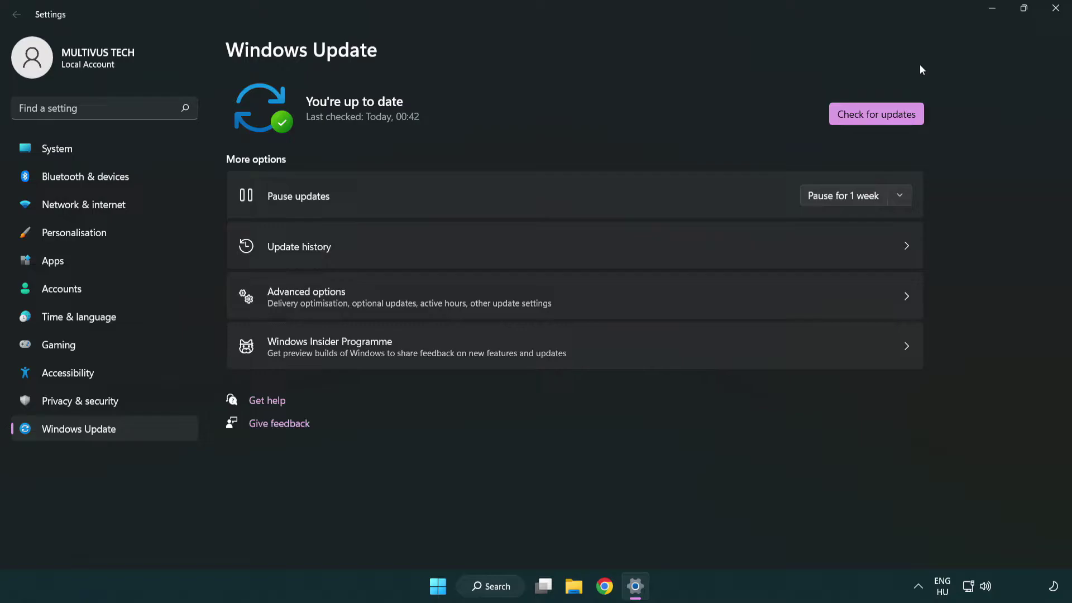
click(1052, 16)
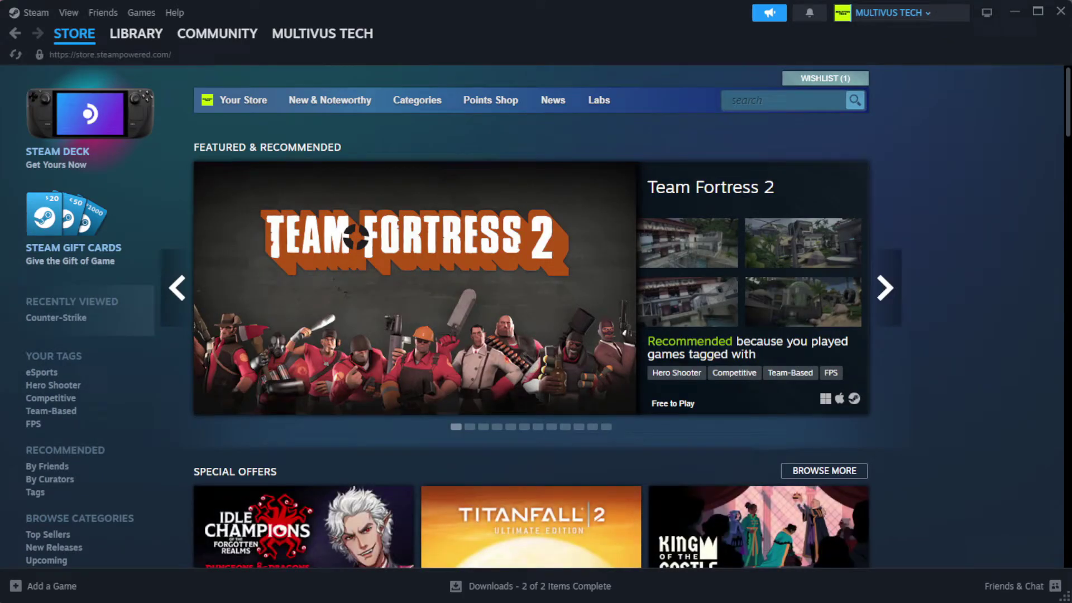
- In the Steam library, verify the integrity of the installed files of the favorite game labelled YOUR NOT WORKING GAME
mouse_move(111, 40)
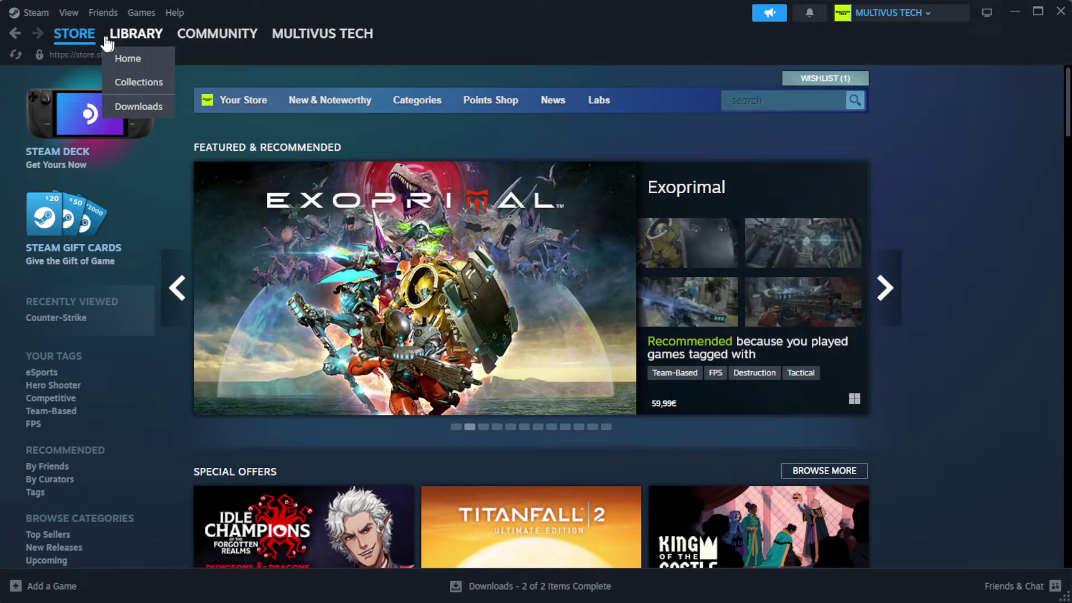
click(156, 61)
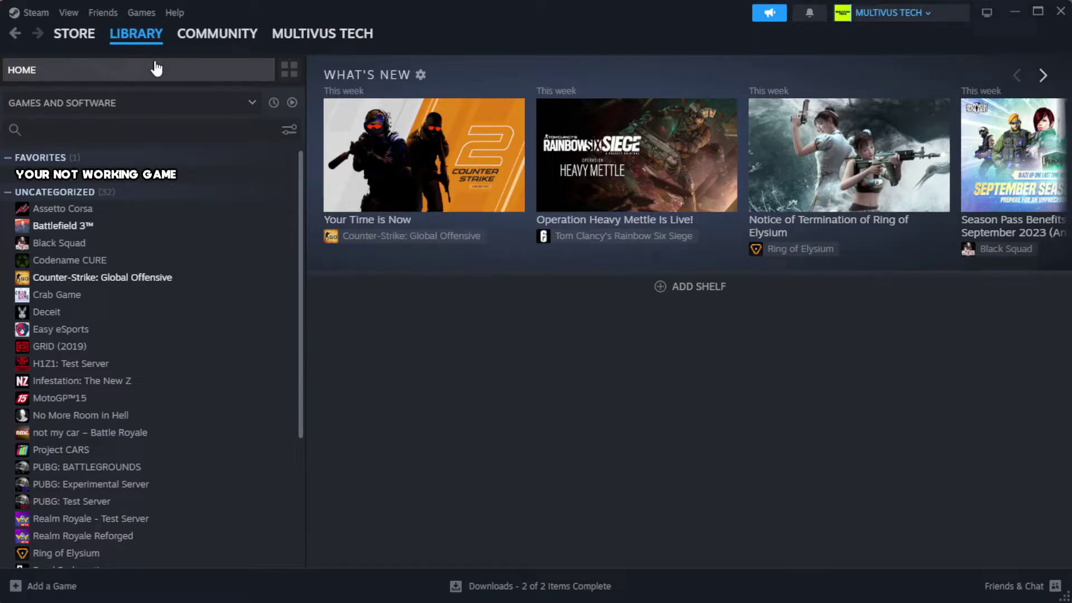
right_click(264, 184)
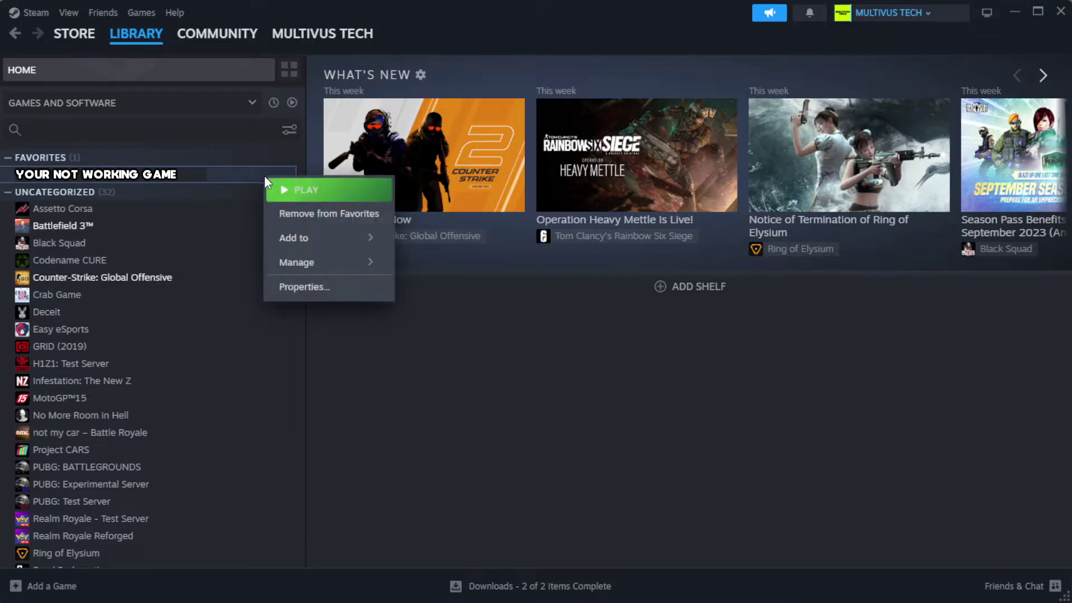
click(336, 292)
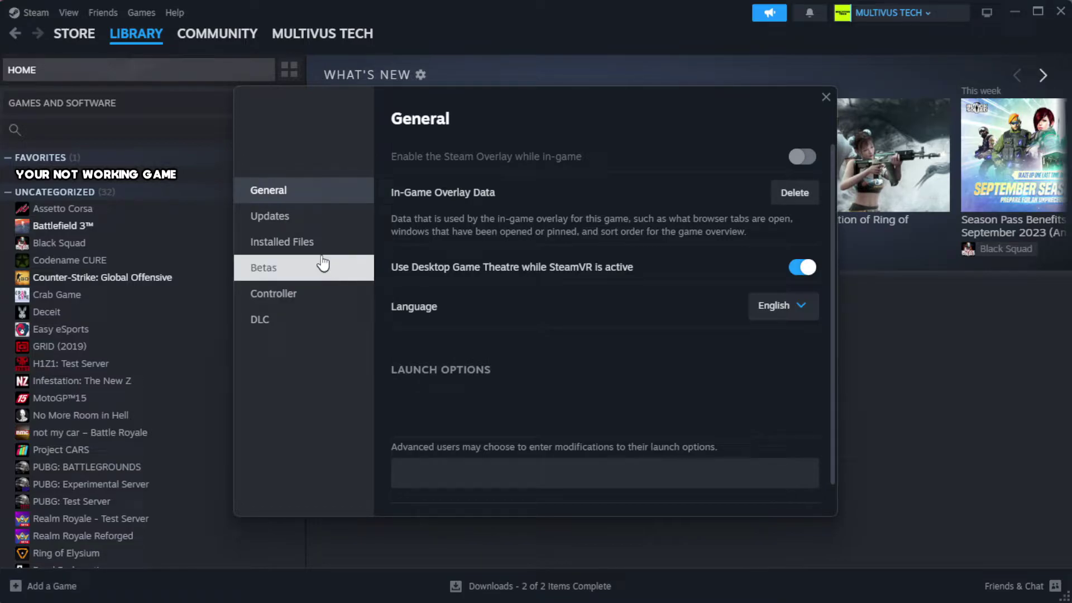
click(352, 254)
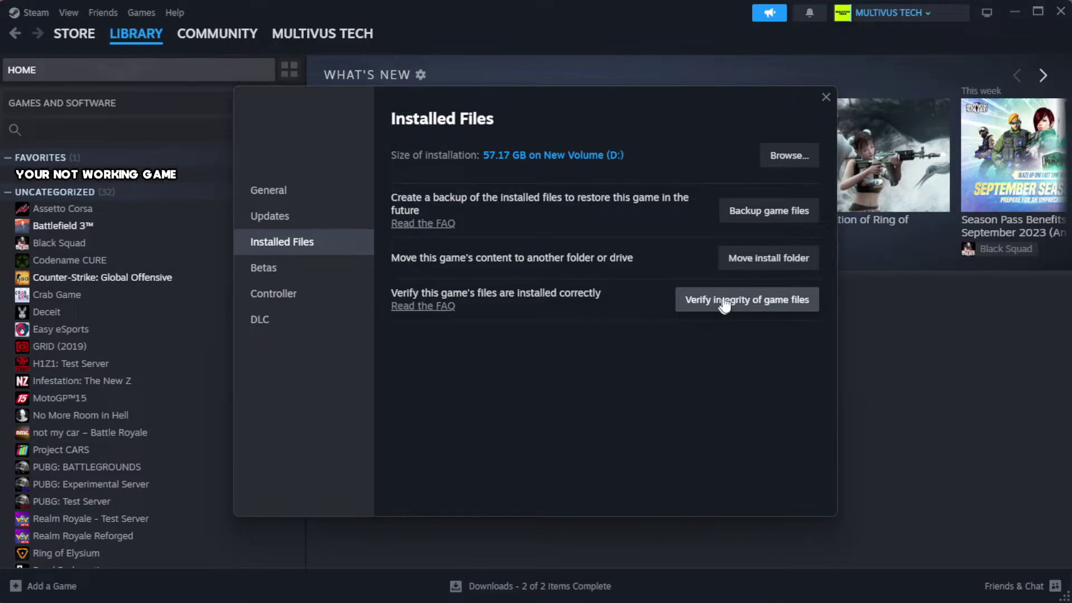
click(754, 311)
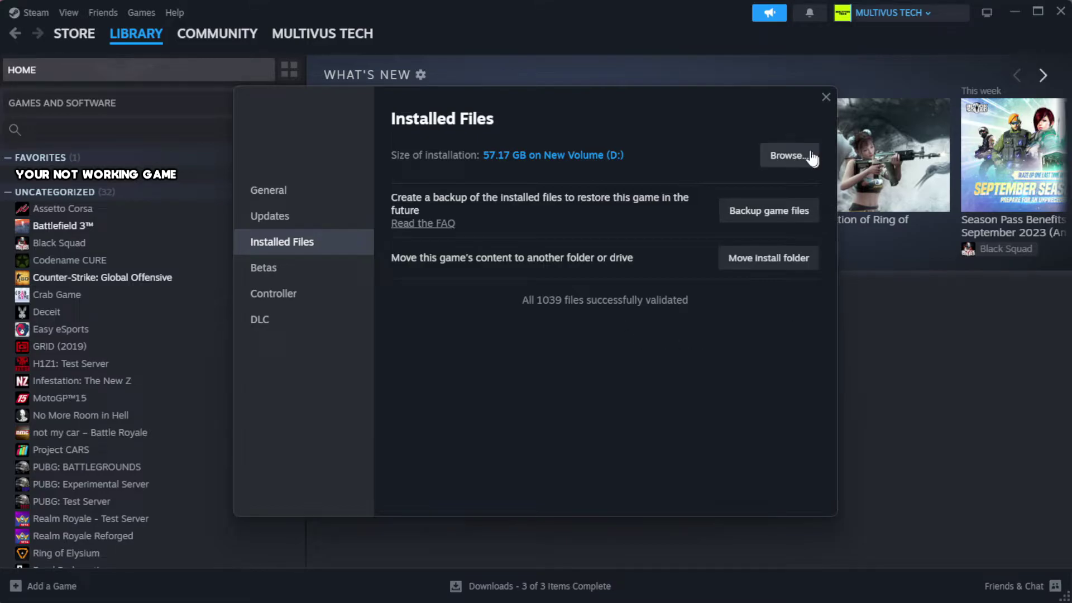
- Browse to the game's installation folder and open the properties of the YOUR NOT WORKING GAME shortcut
click(788, 164)
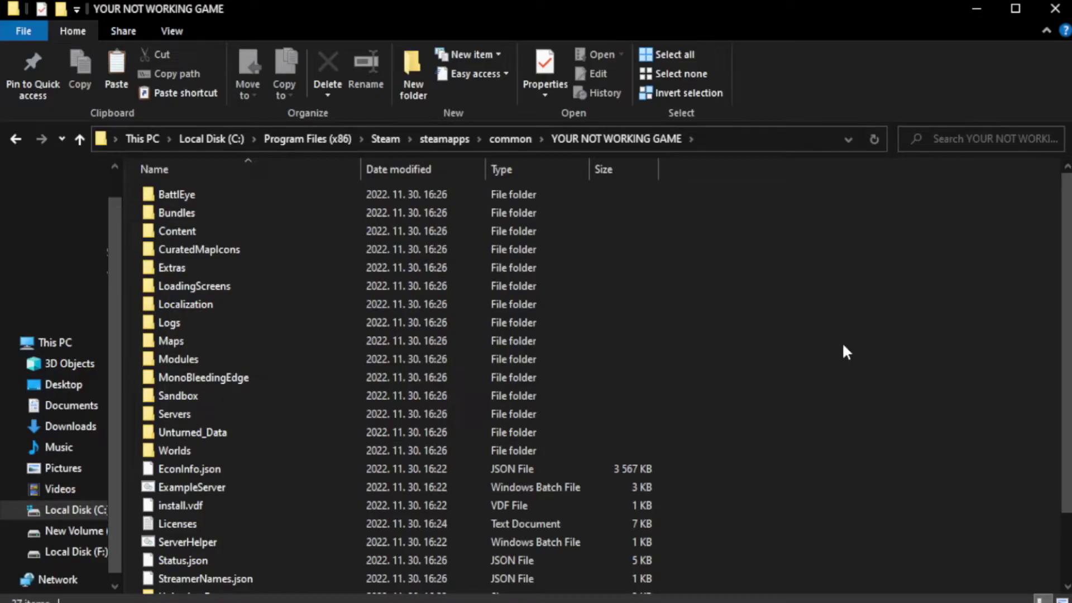
scroll(1067, 399, down, 2)
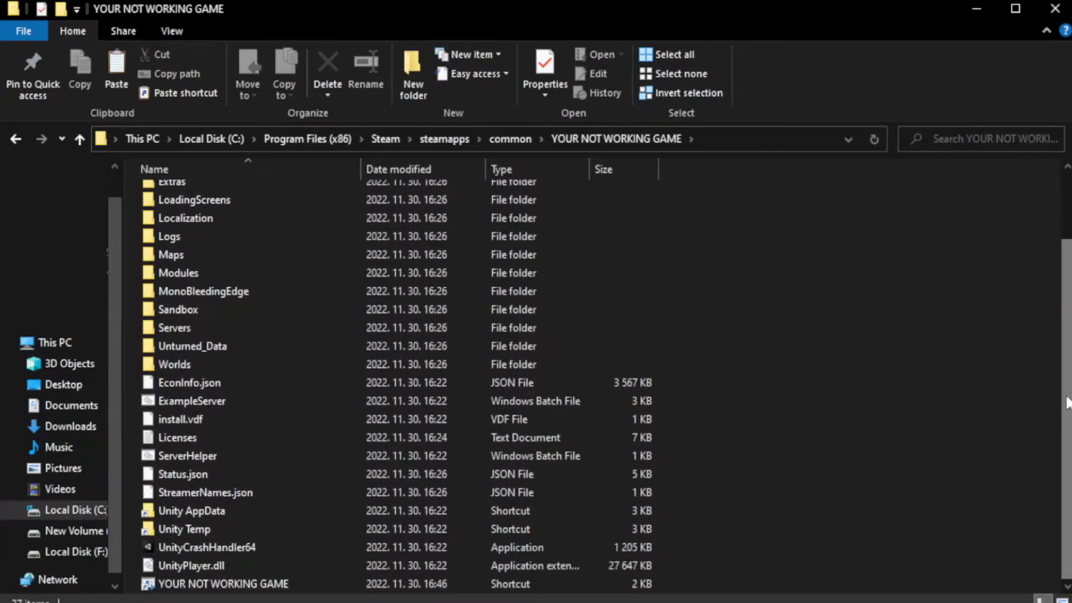
click(385, 584)
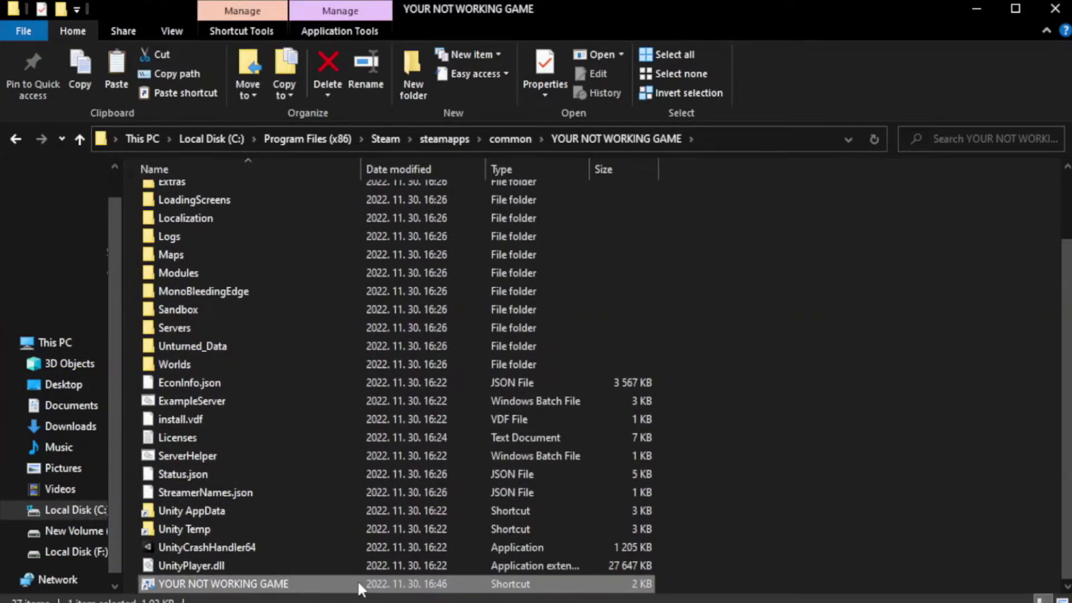
right_click(358, 584)
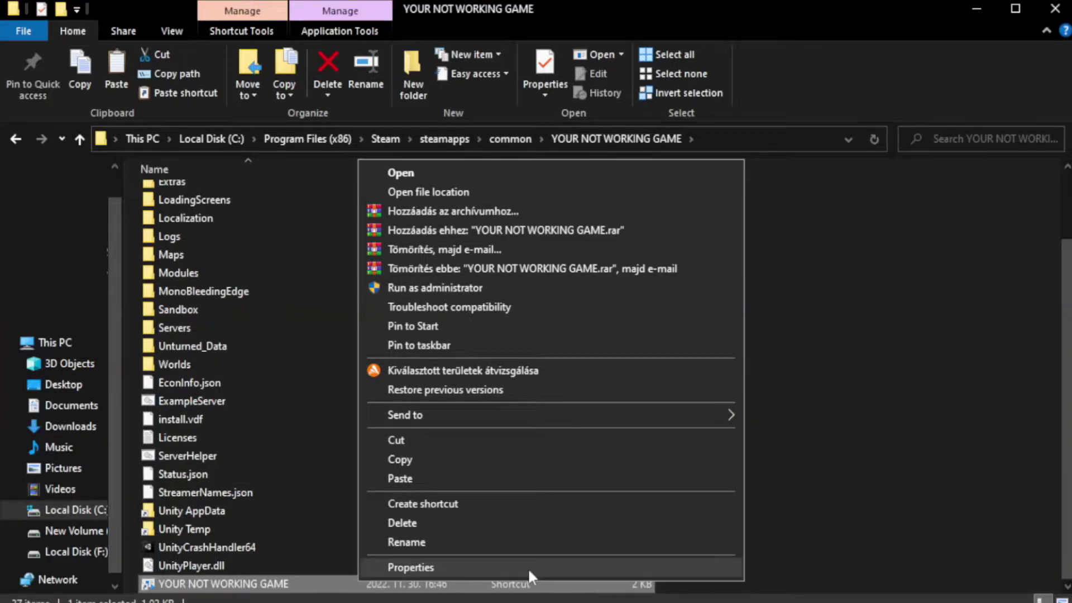
click(546, 564)
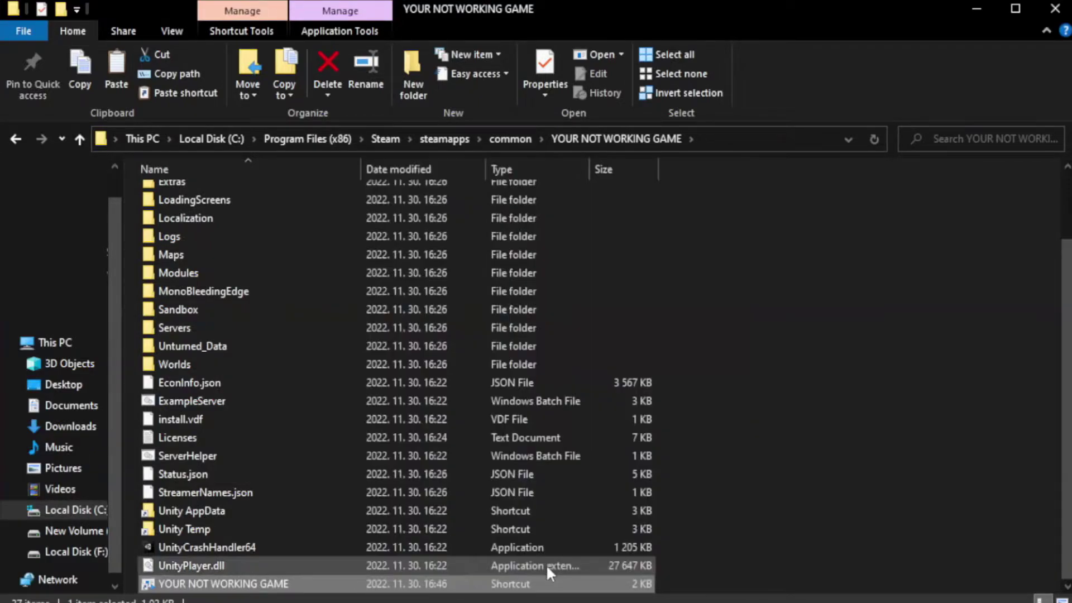
drag(535, 302, 538, 112)
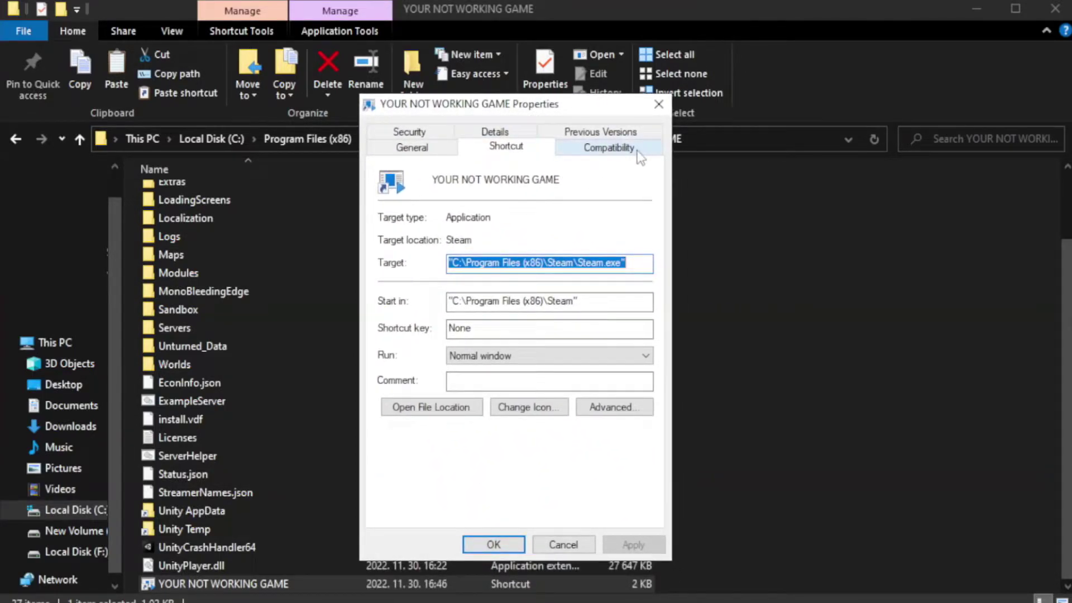
- Set the shortcut to run in Windows 8 compatibility mode, with fullscreen optimizations disabled and as administrator, and apply the changes
click(603, 152)
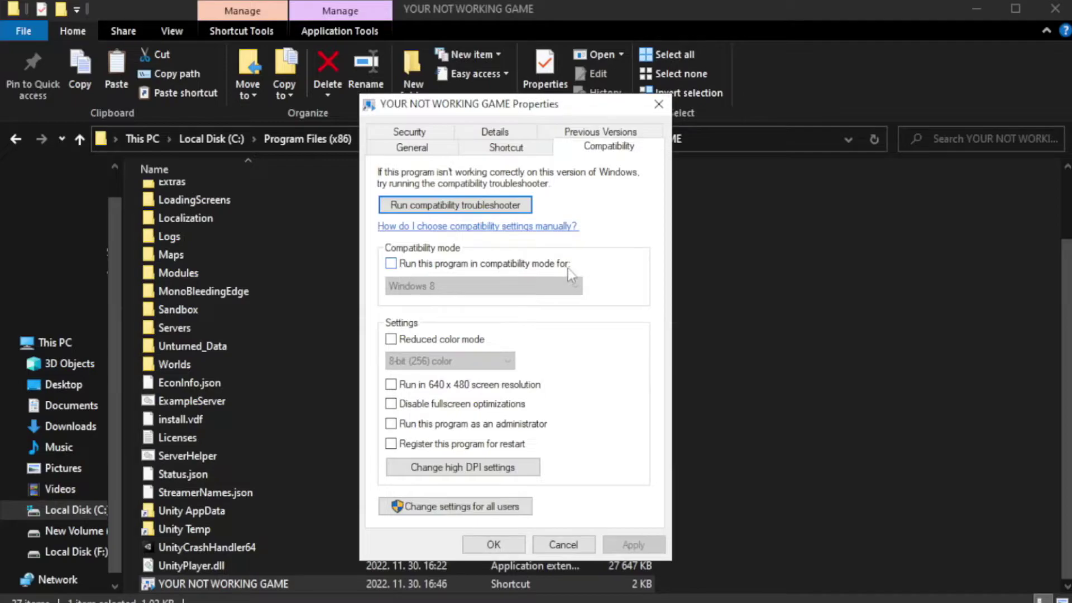
click(426, 270)
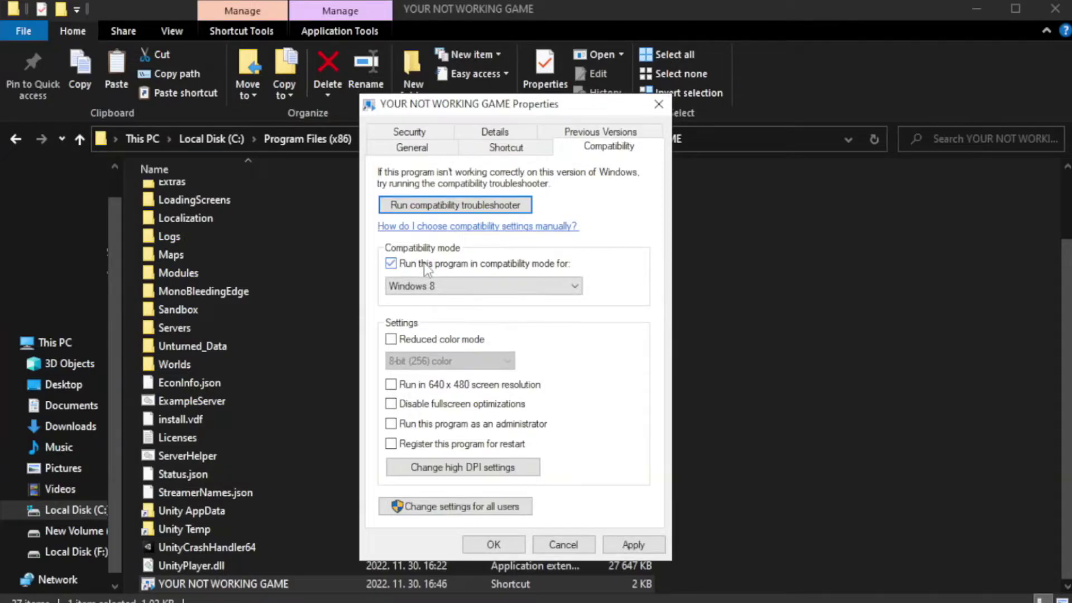
click(472, 285)
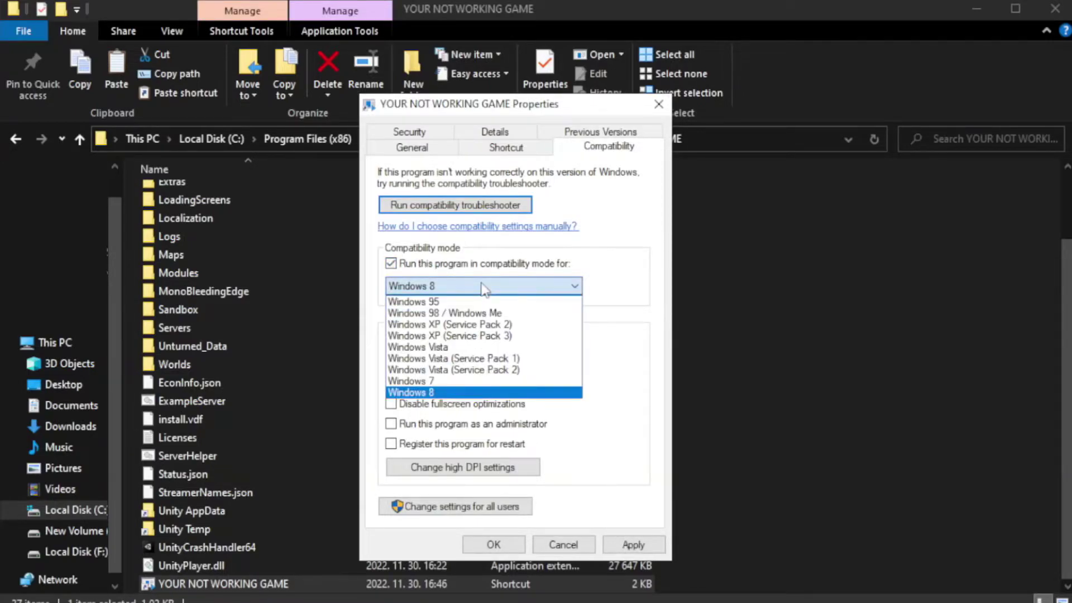
click(454, 394)
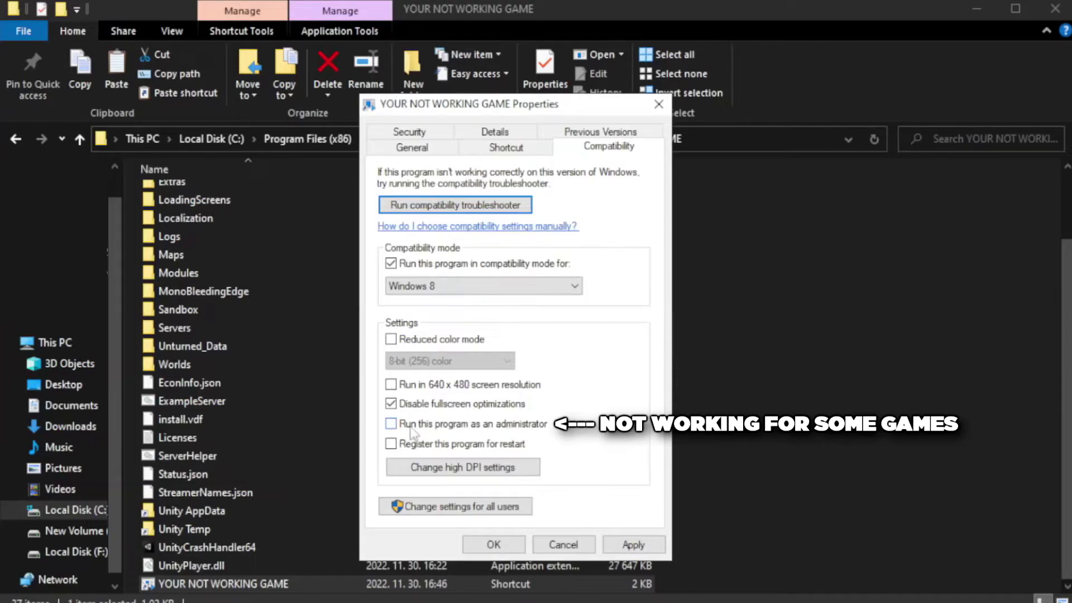
click(420, 431)
click(630, 545)
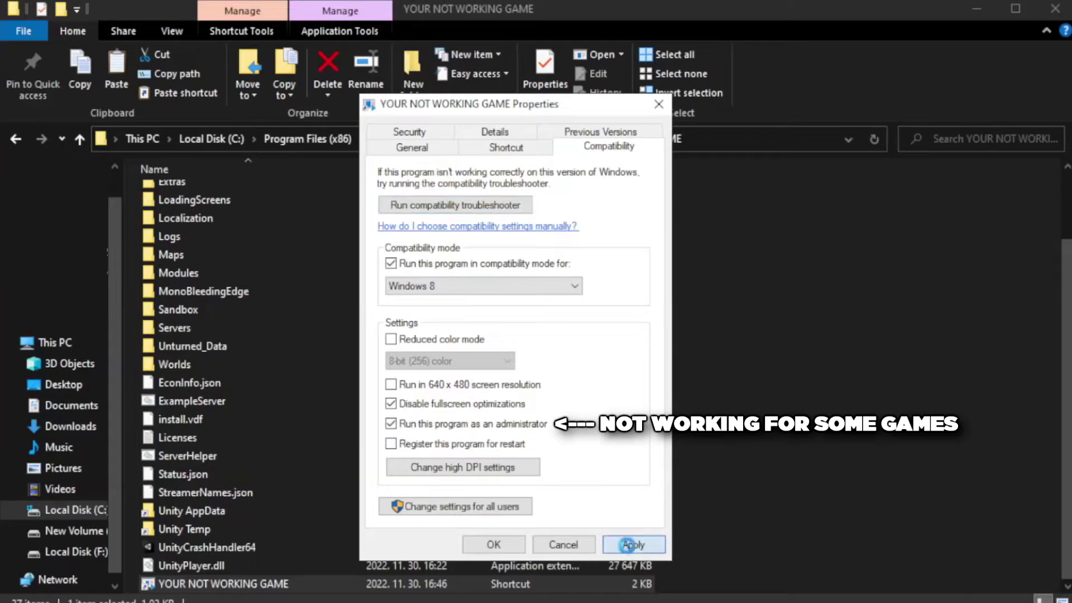
click(493, 547)
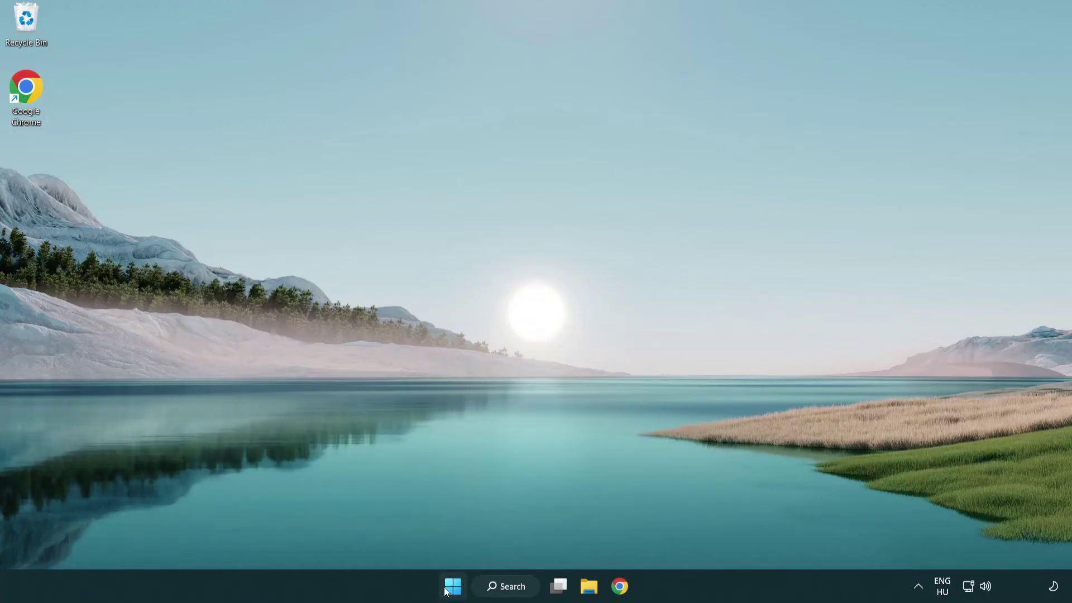
- Disable the Terminal and Phone Link startup apps in Task Manager
right_click(454, 591)
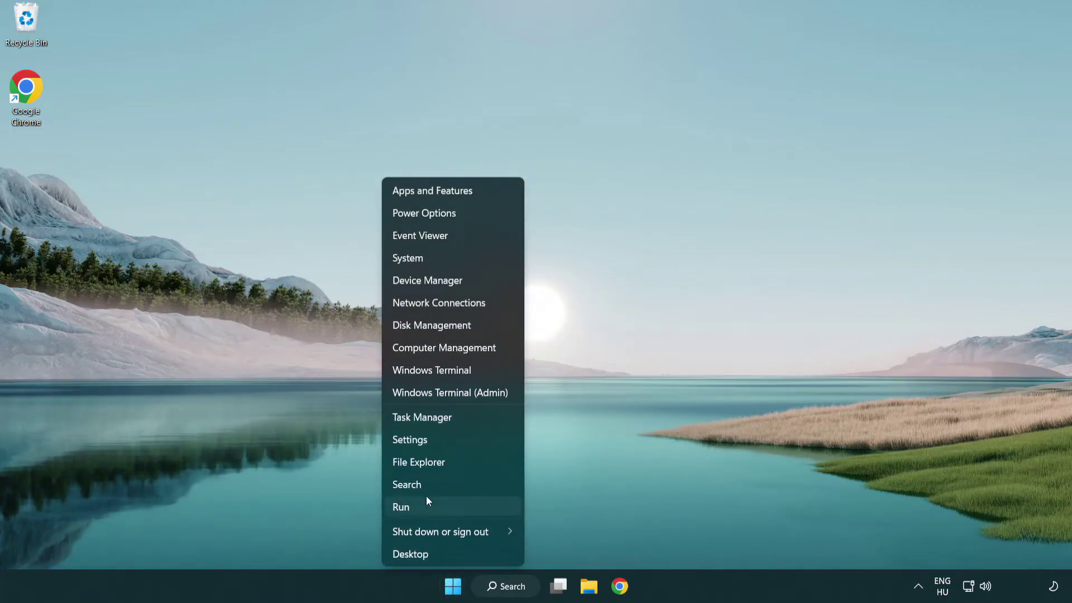
click(474, 420)
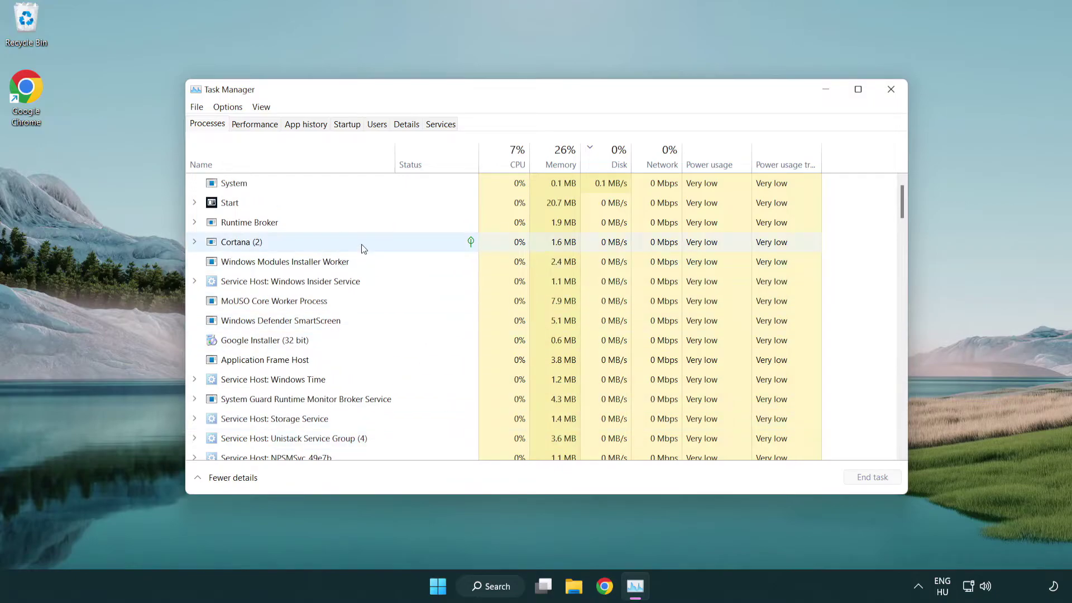
click(350, 126)
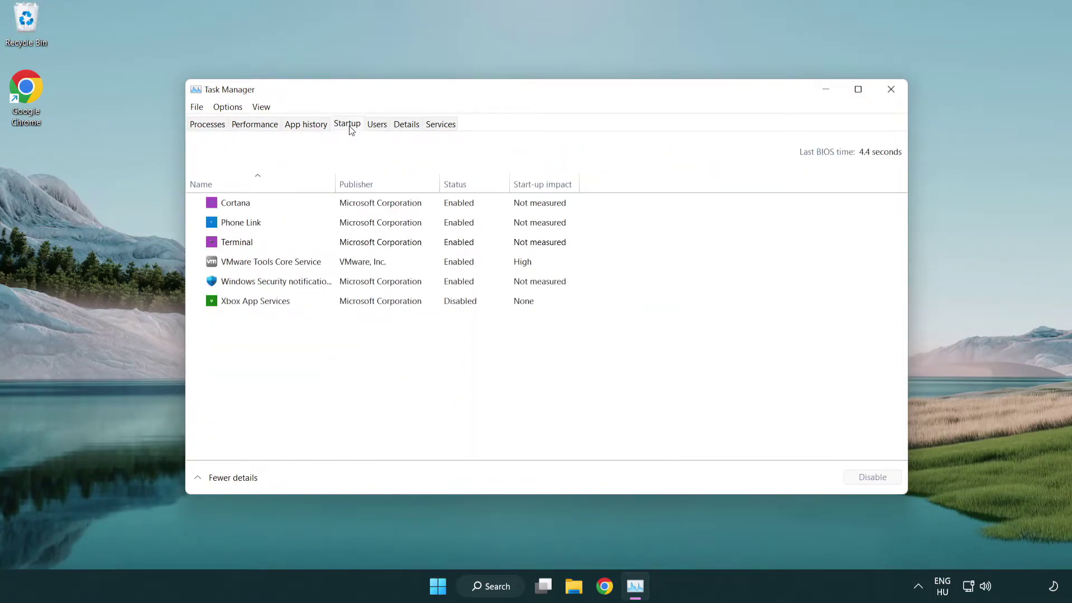
click(351, 243)
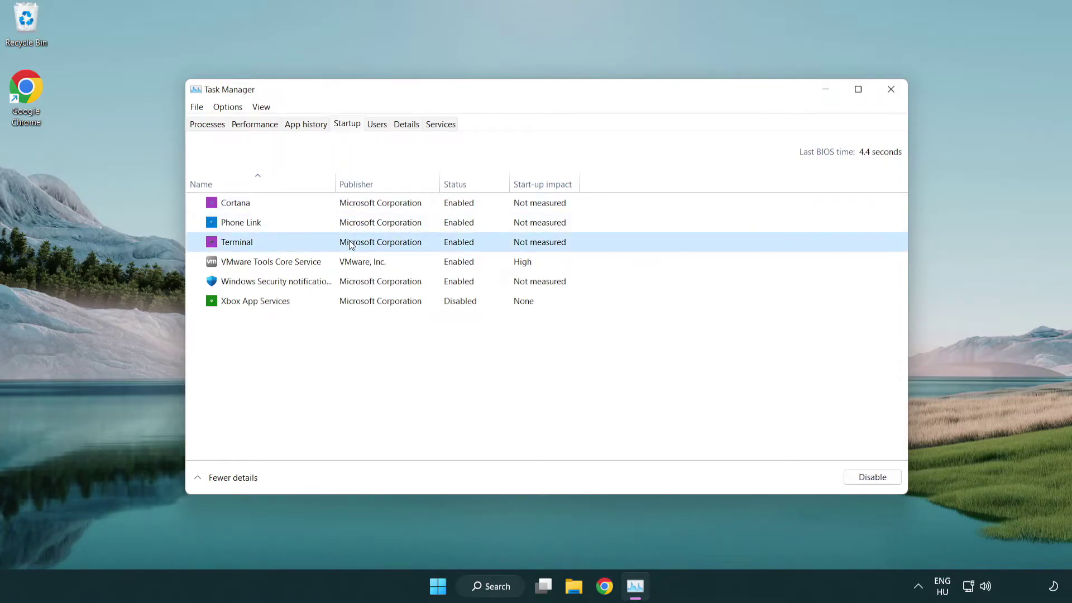
click(852, 477)
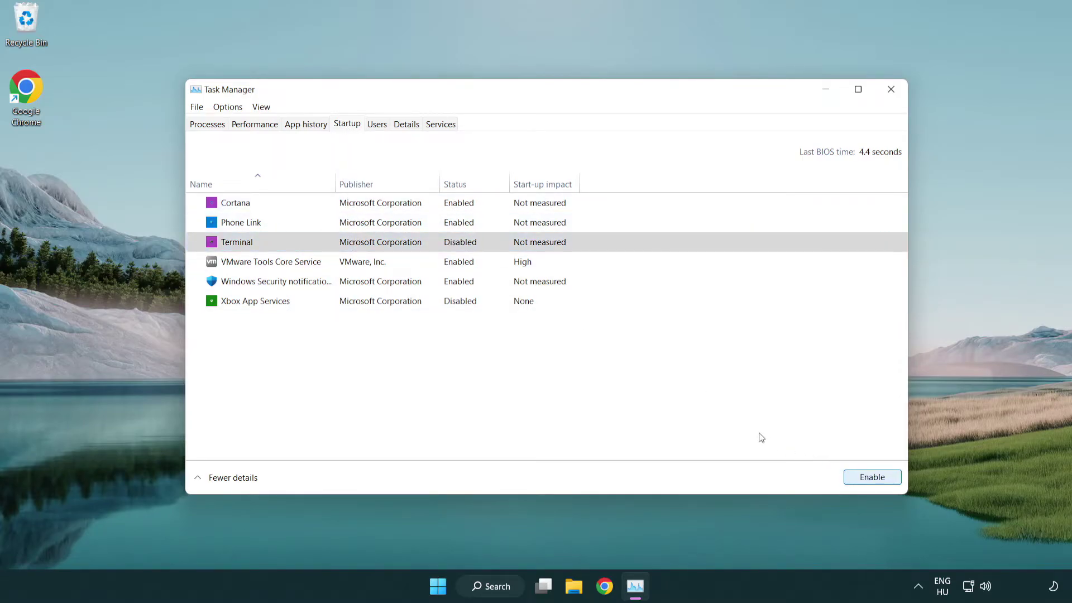
click(448, 226)
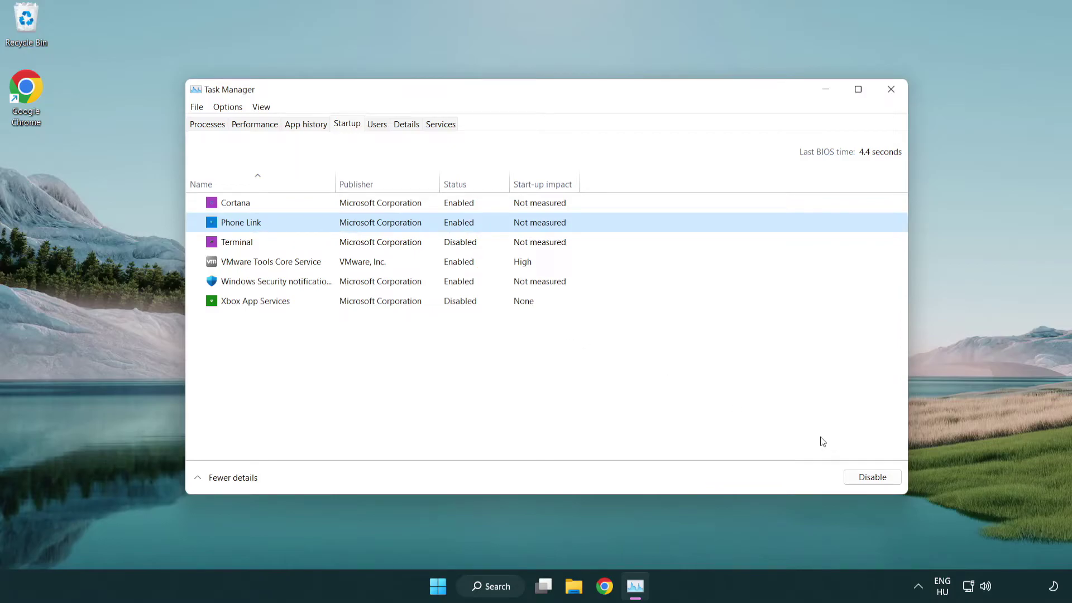
click(871, 478)
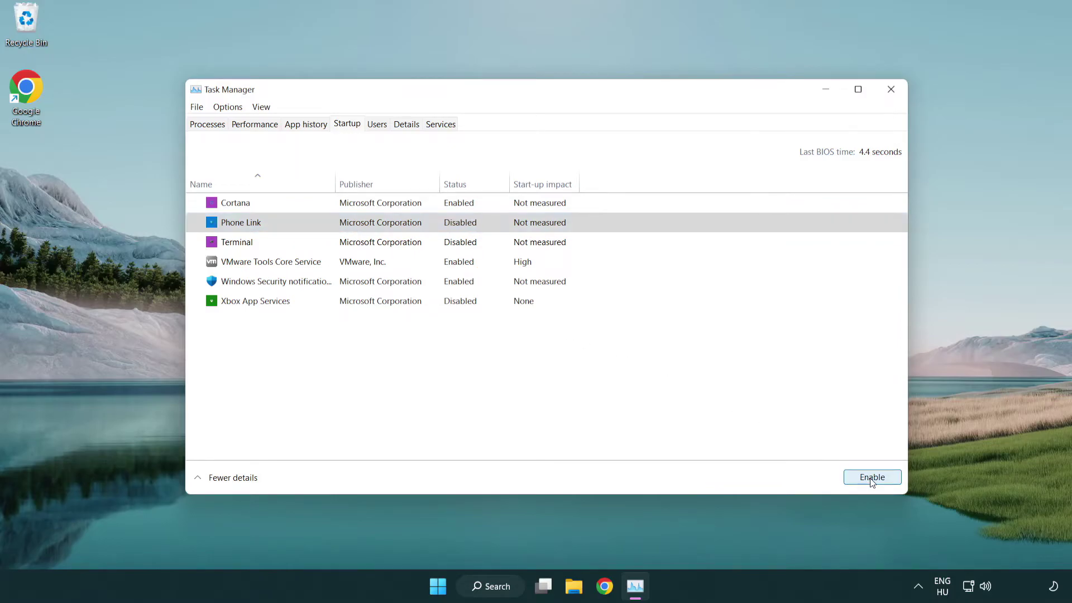
- Disable the Cortana and Windows Security notification startup apps, and close Task Manager
click(383, 209)
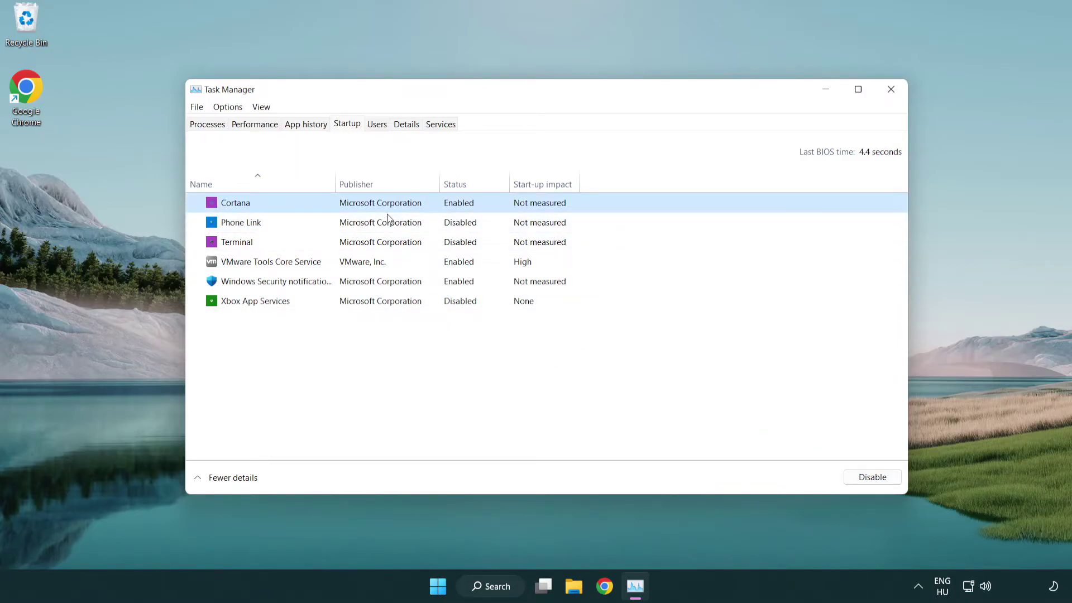
click(852, 476)
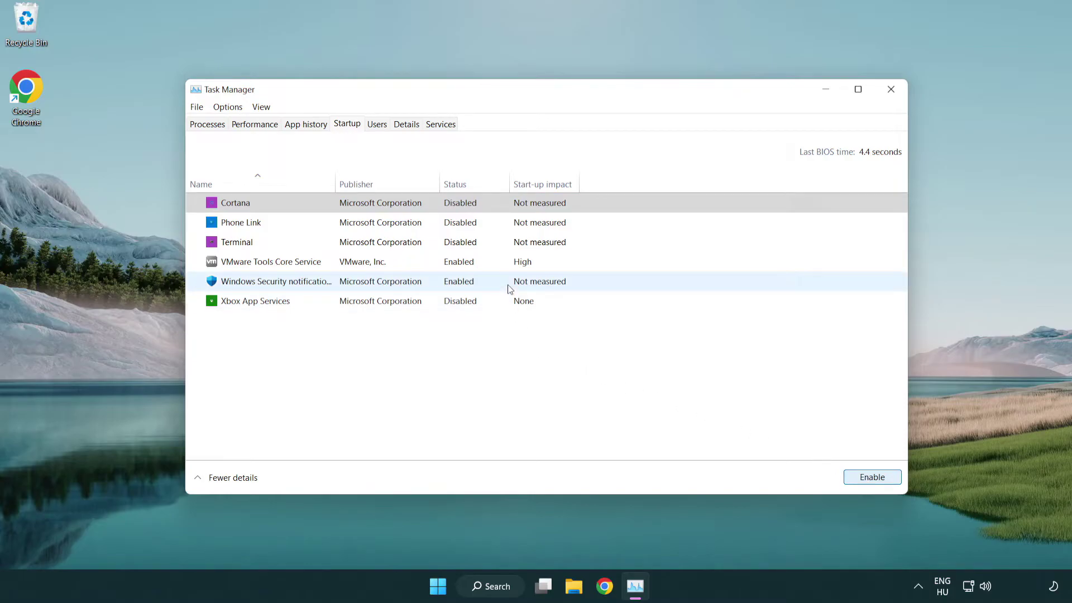
click(510, 288)
click(847, 475)
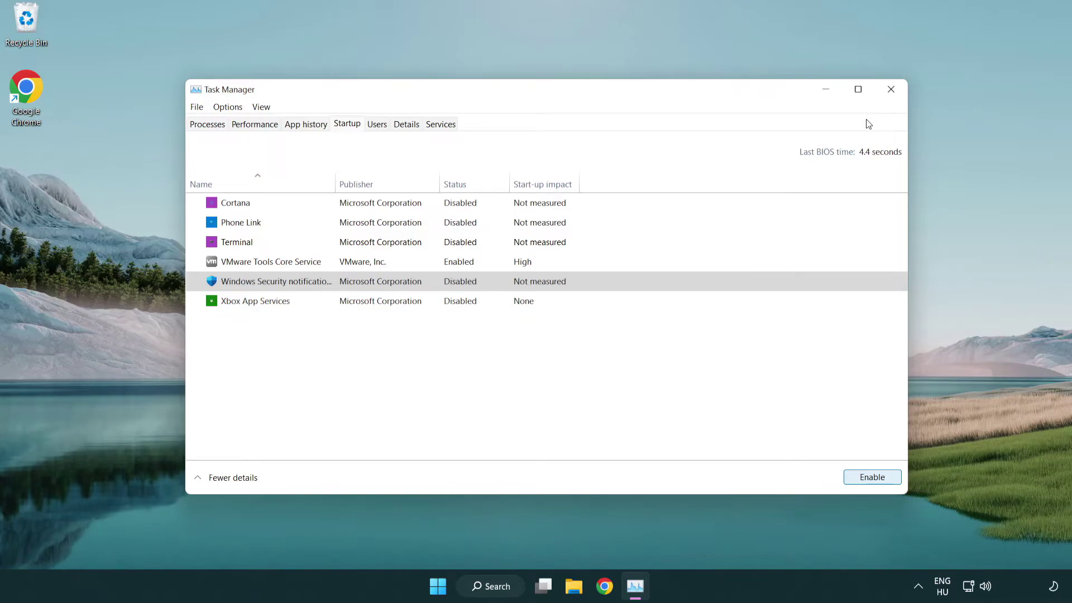
click(894, 97)
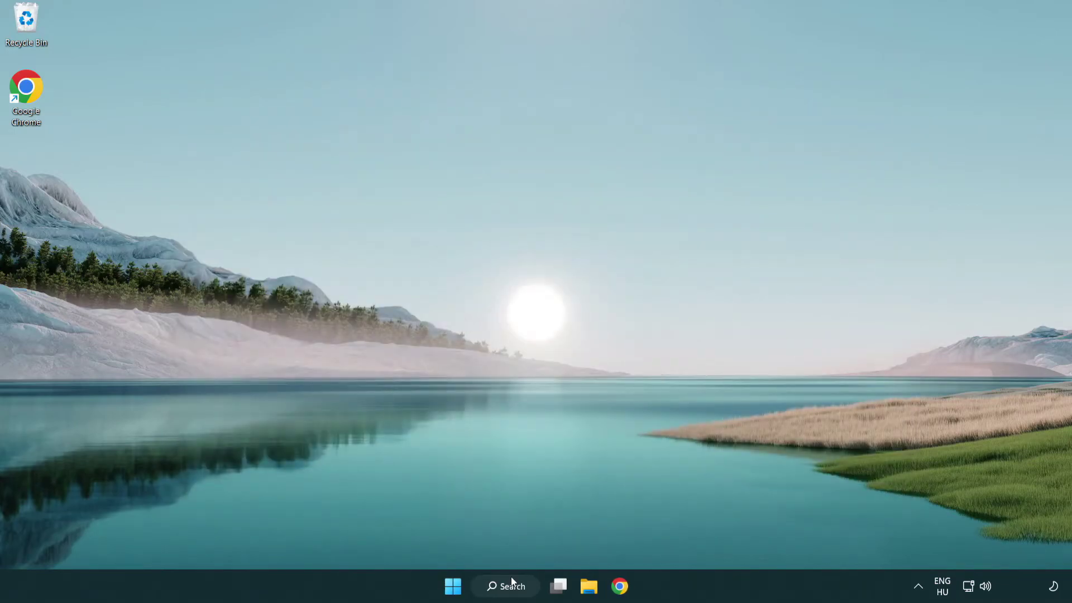
- Search Windows for "security", open Windows Security and go to the exclusions in the virus and threat protection settings
click(513, 594)
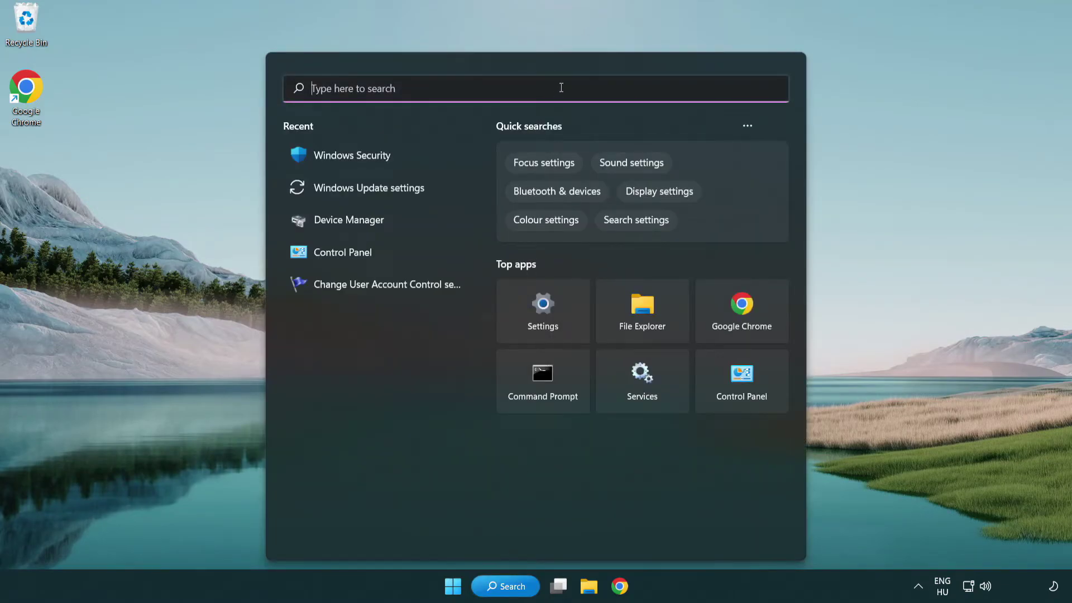
text(securi)
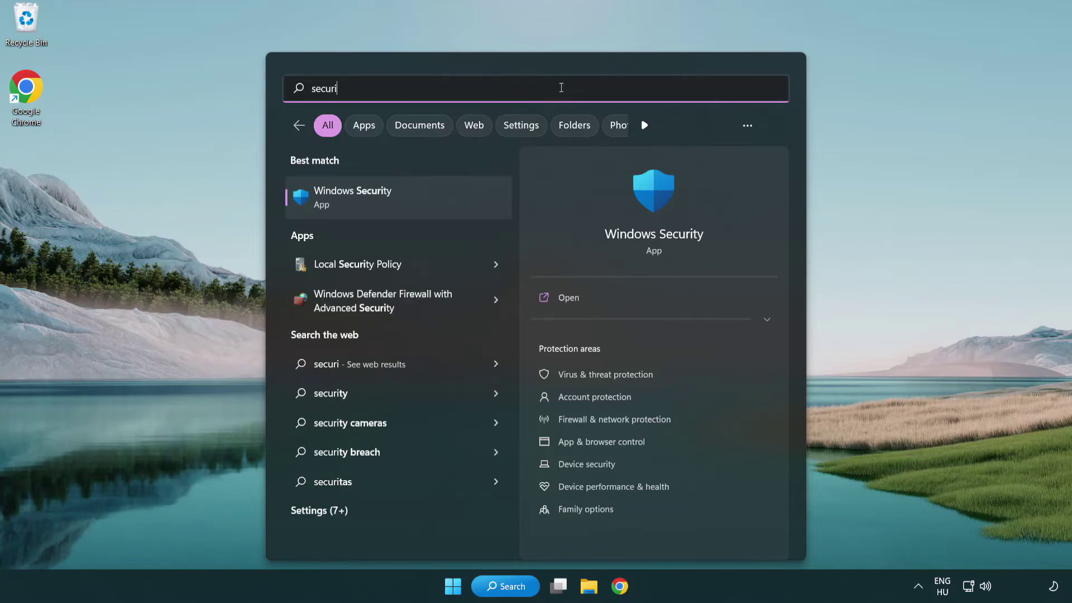
text(ty)
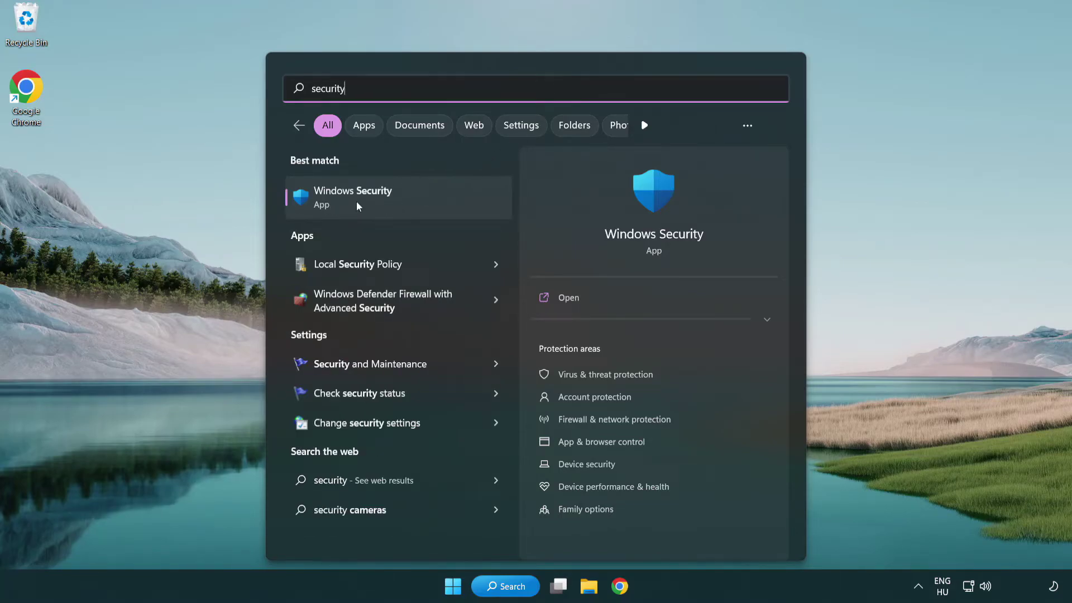
click(439, 206)
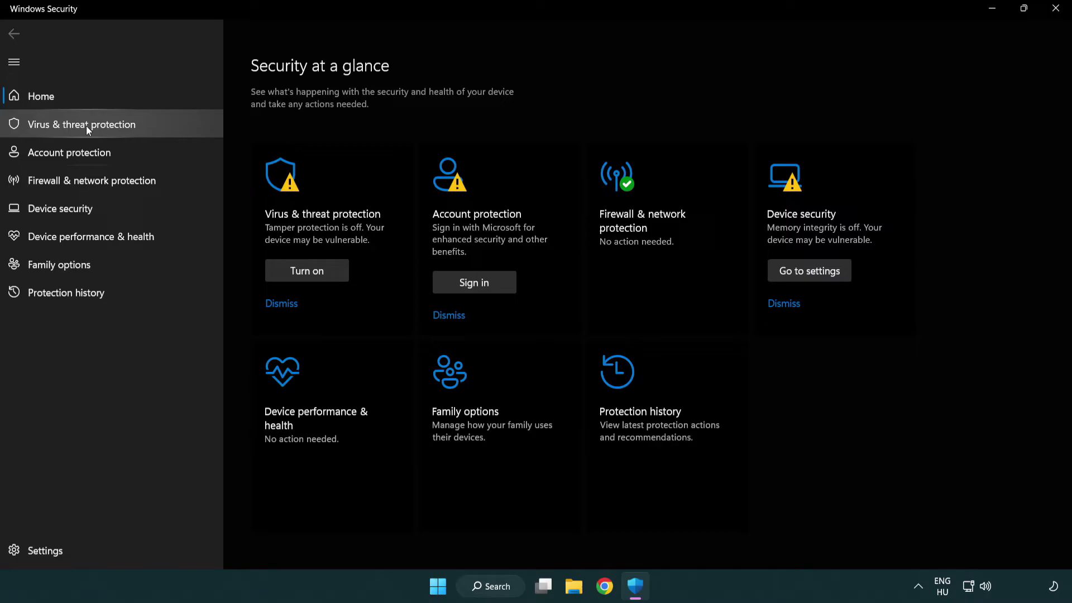
click(162, 128)
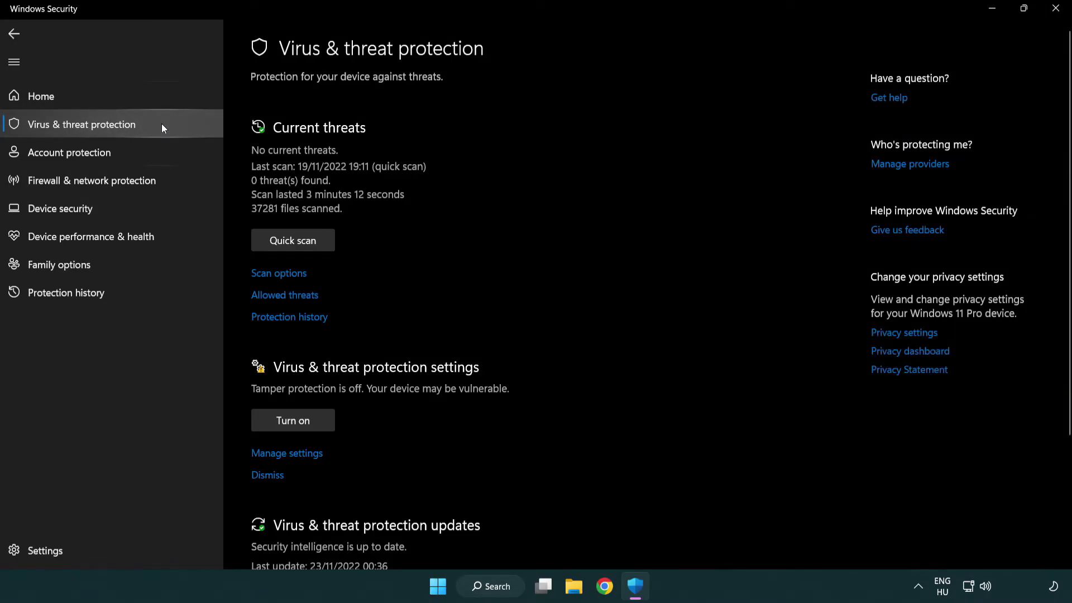
scroll(309, 229, down, 3)
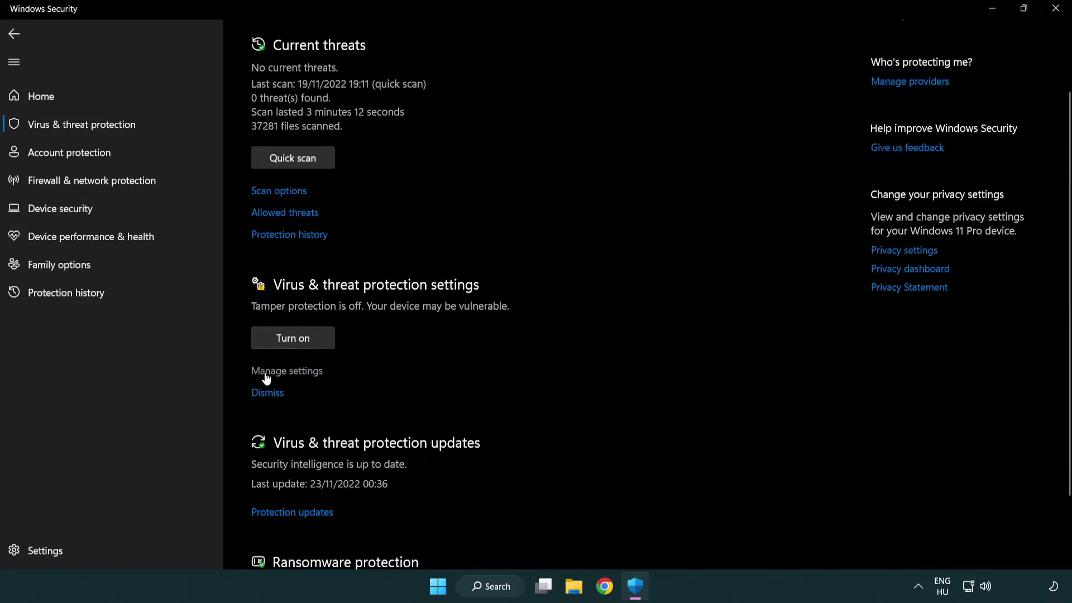
click(284, 372)
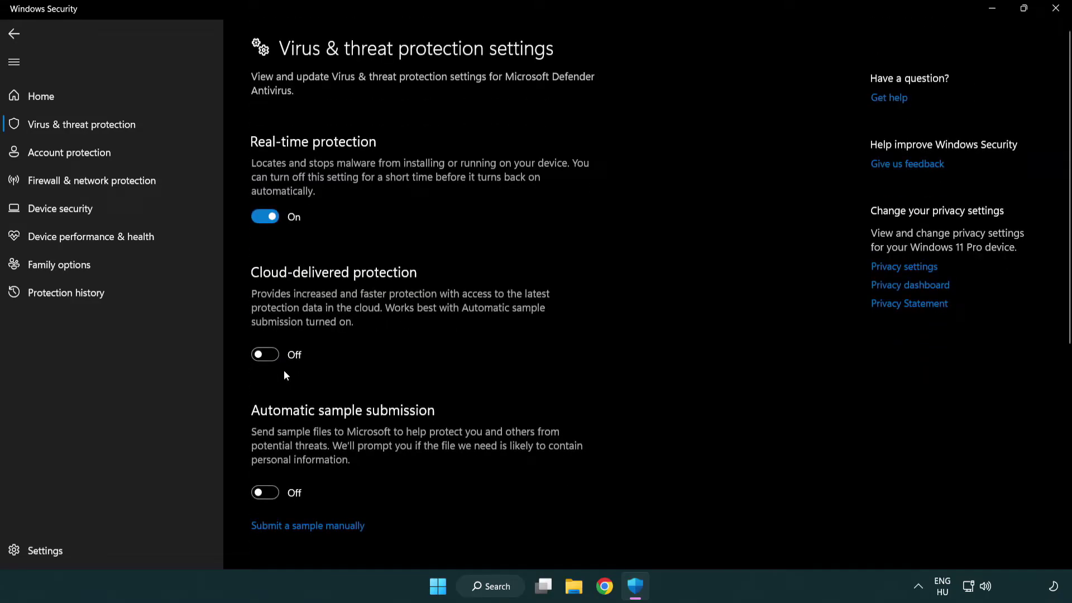
scroll(285, 371, down, 10)
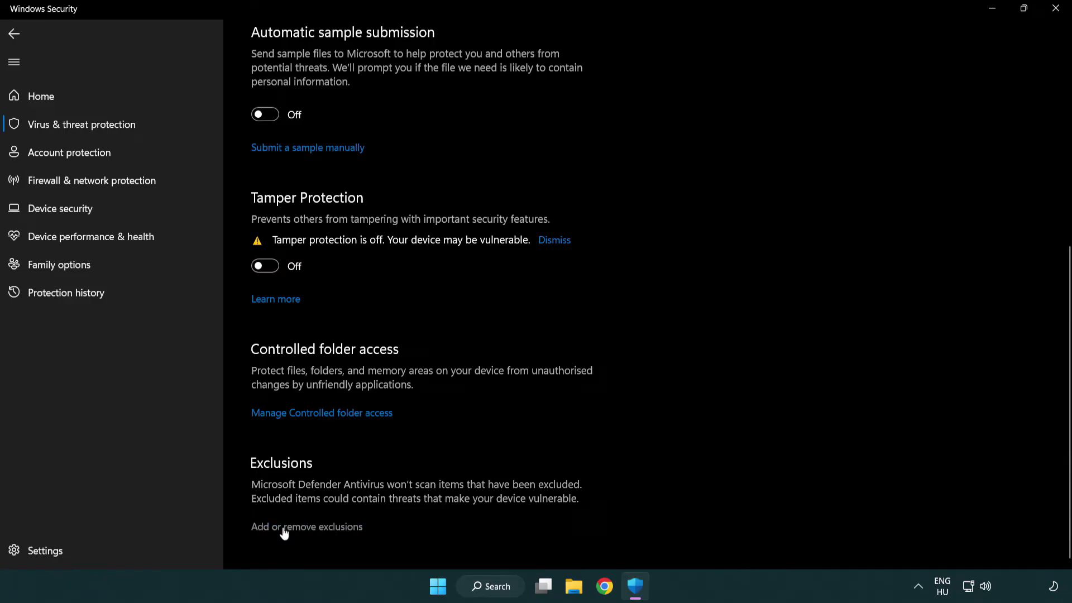
click(311, 532)
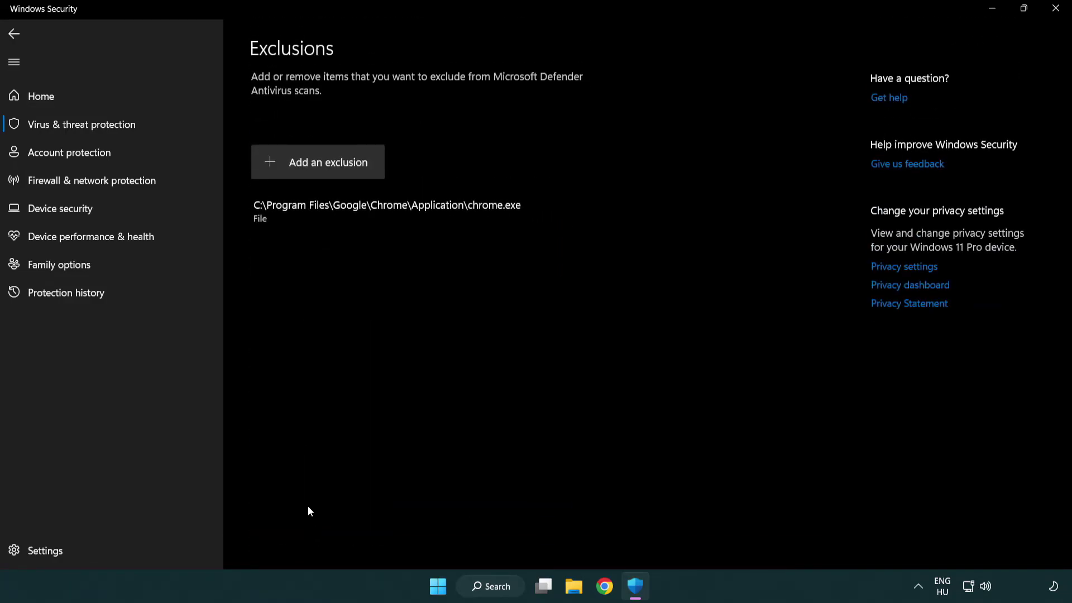
- Add a file exclusion for the NOT WORKING APP shortcut in its Program Files (x86) folder, and close Windows Security
click(322, 169)
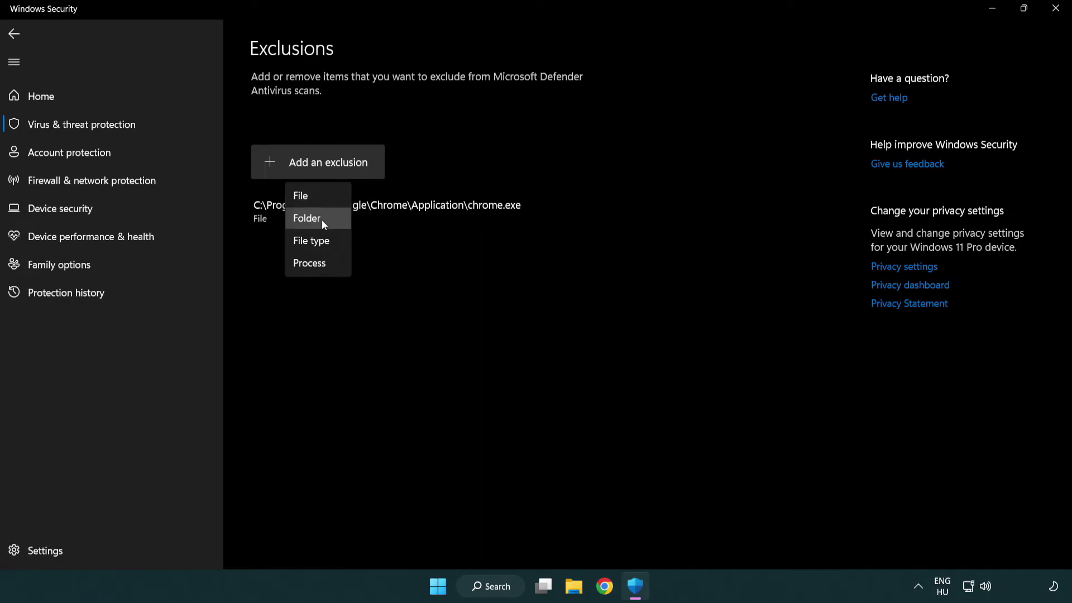
click(322, 196)
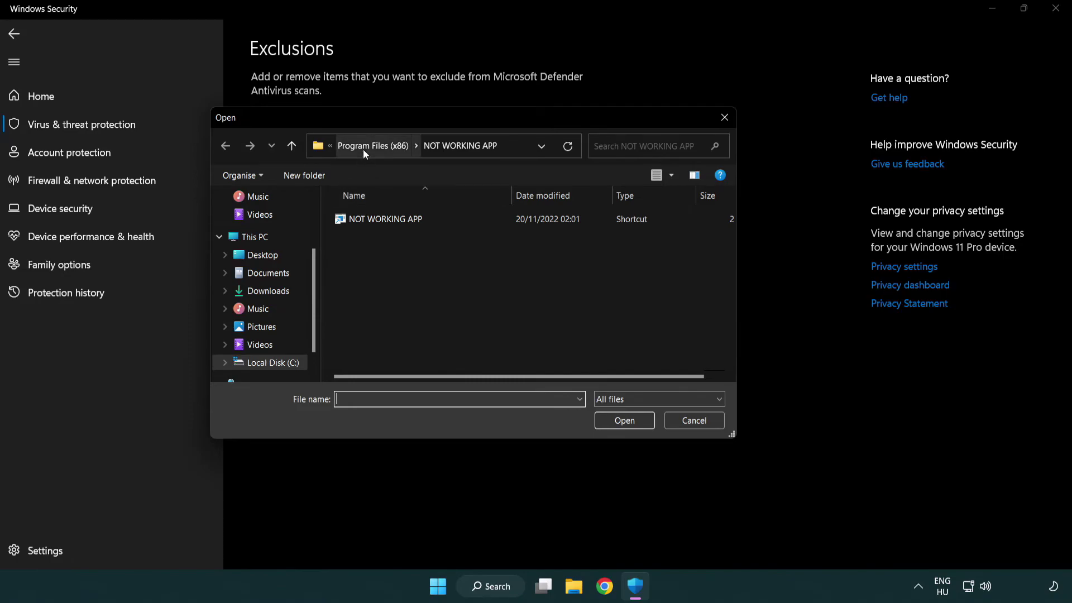
click(363, 147)
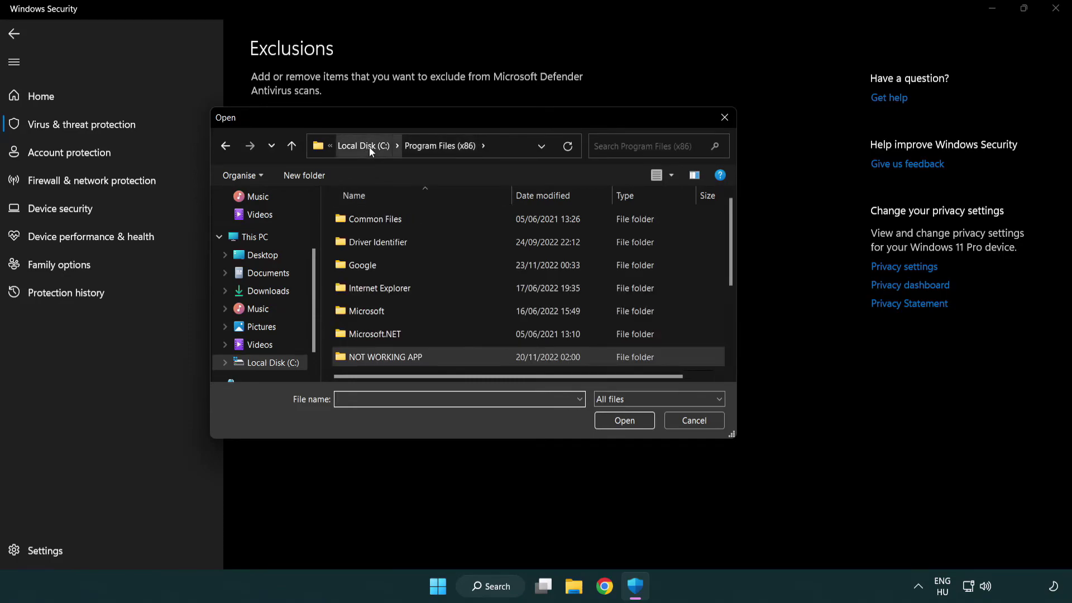
click(369, 146)
click(363, 147)
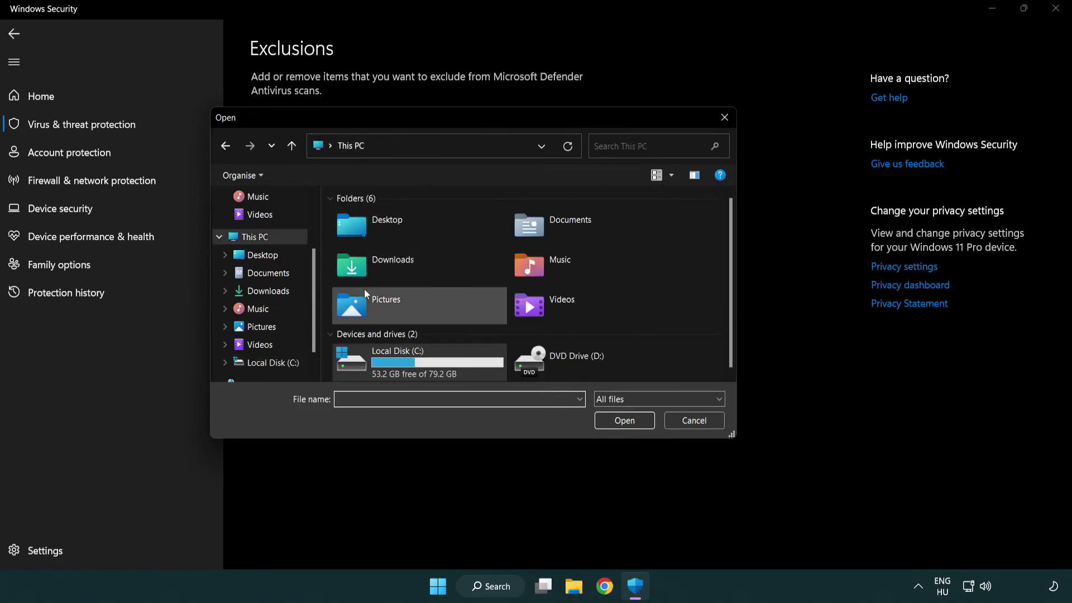
double_click(391, 370)
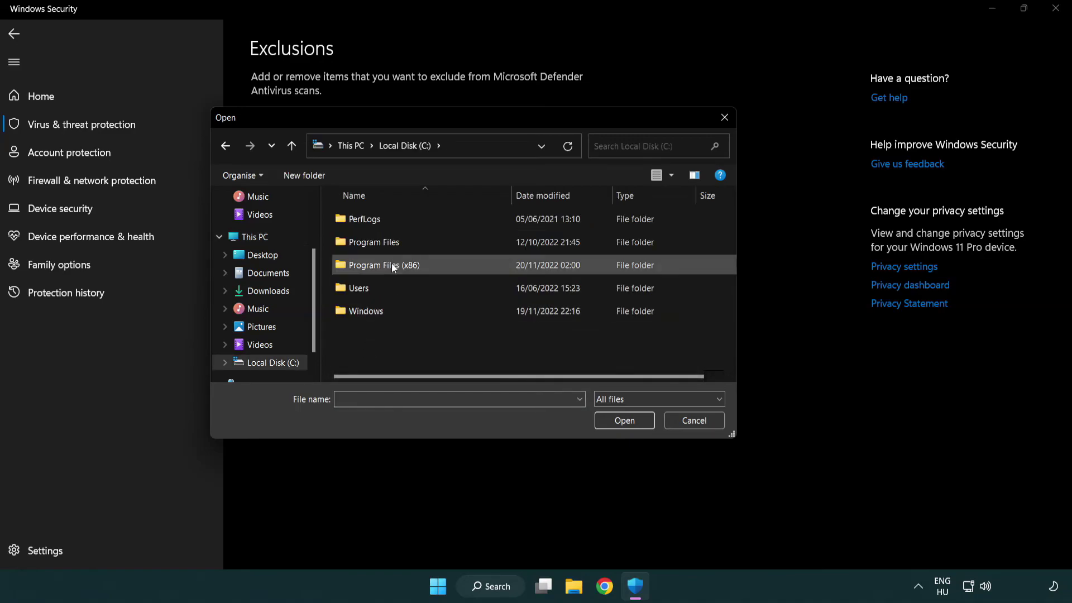
double_click(391, 264)
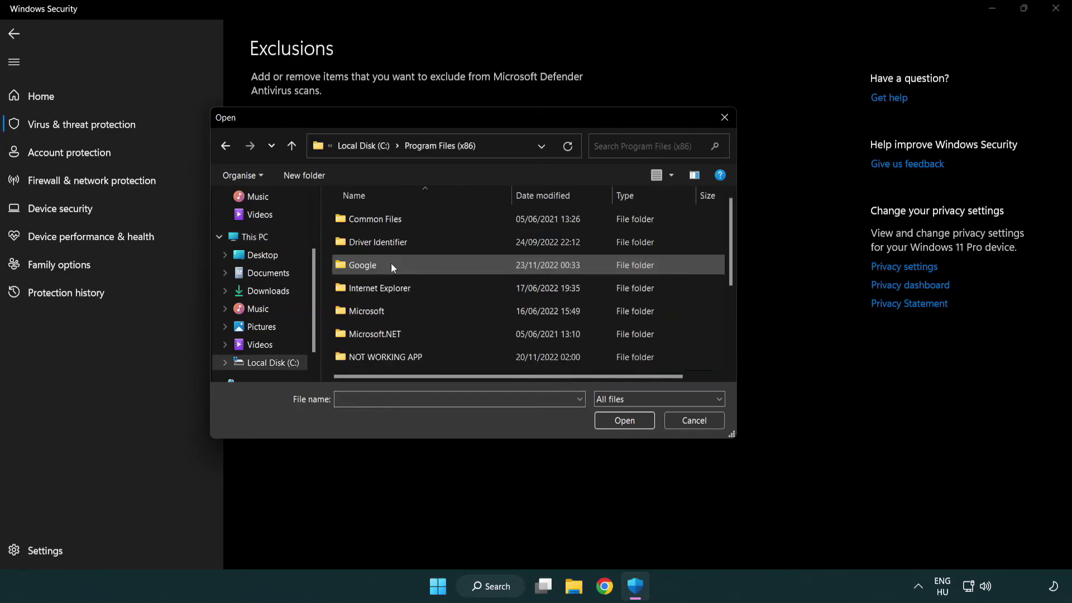
double_click(400, 358)
click(378, 219)
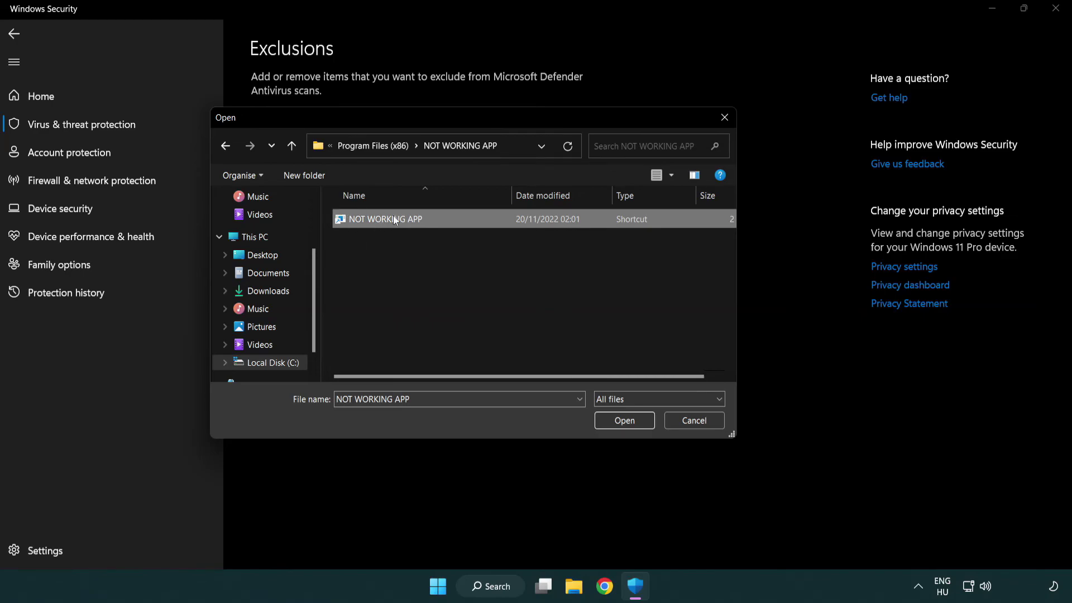
click(623, 421)
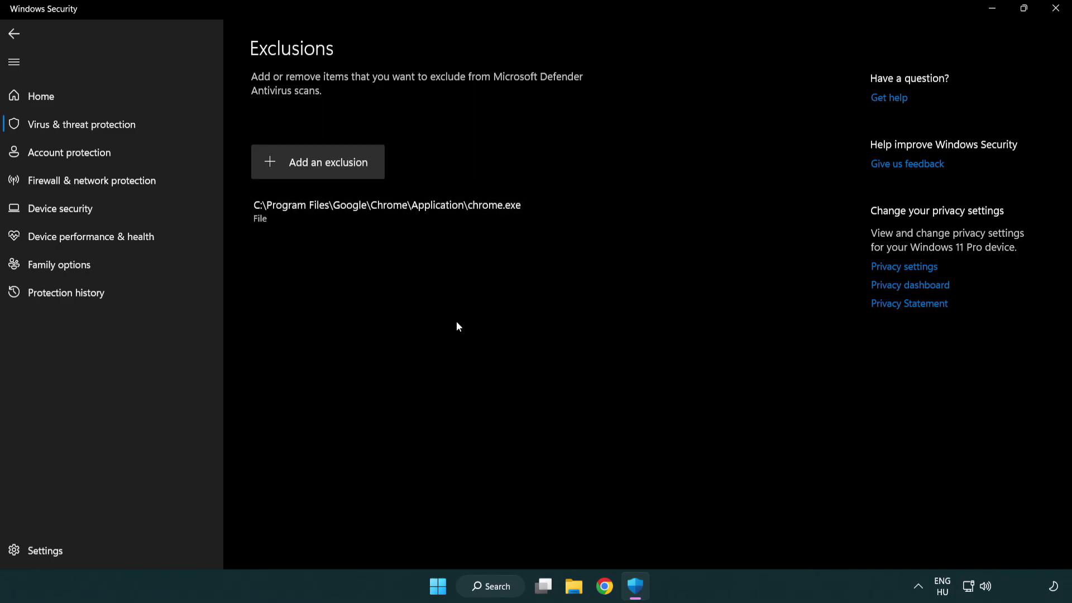
click(1058, 18)
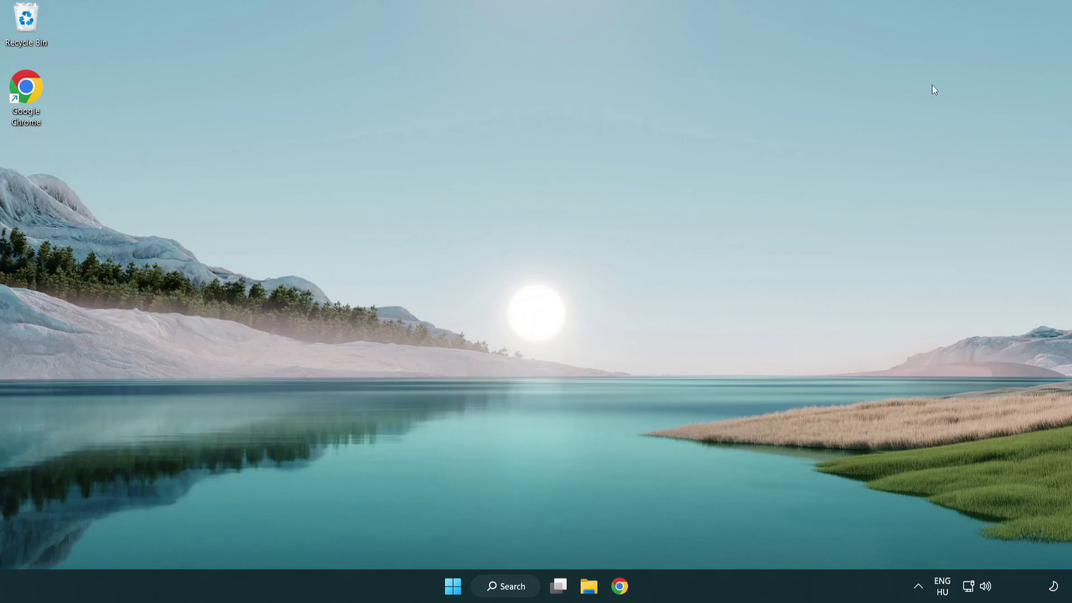
- Restart the computer
click(453, 586)
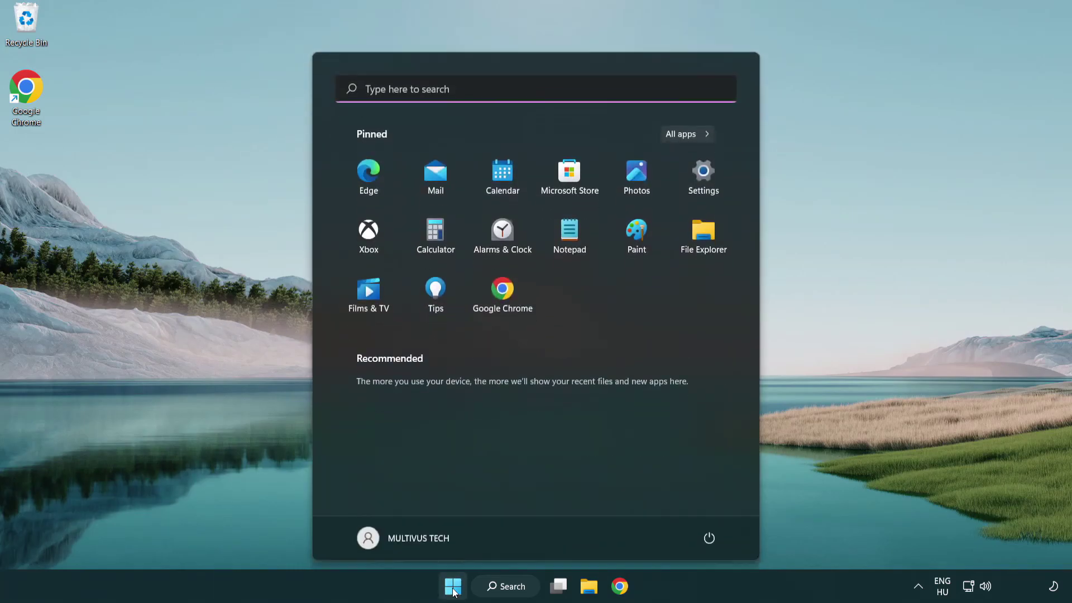
click(709, 537)
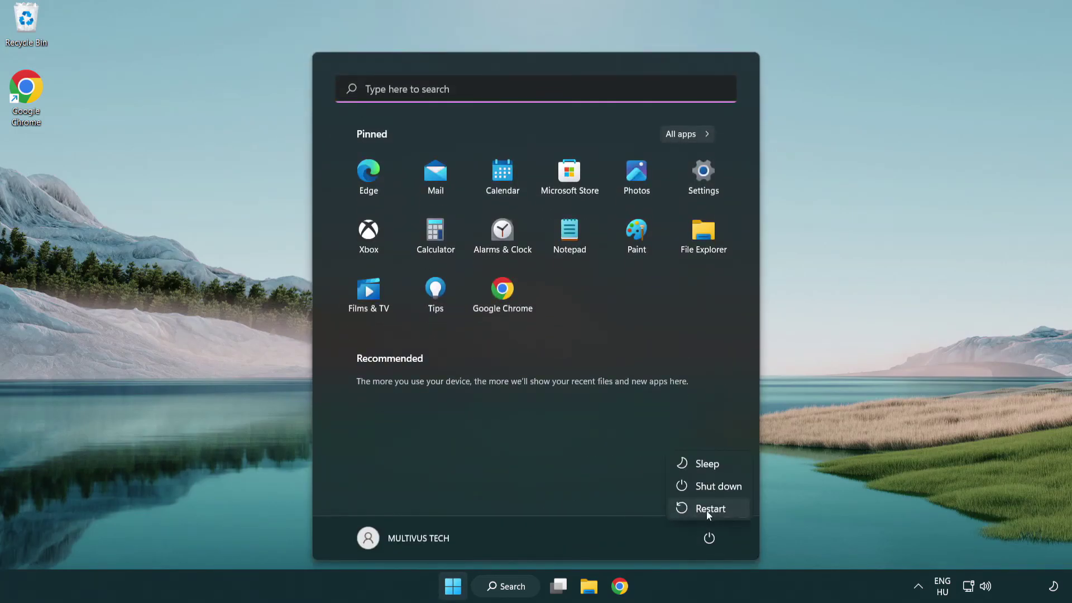